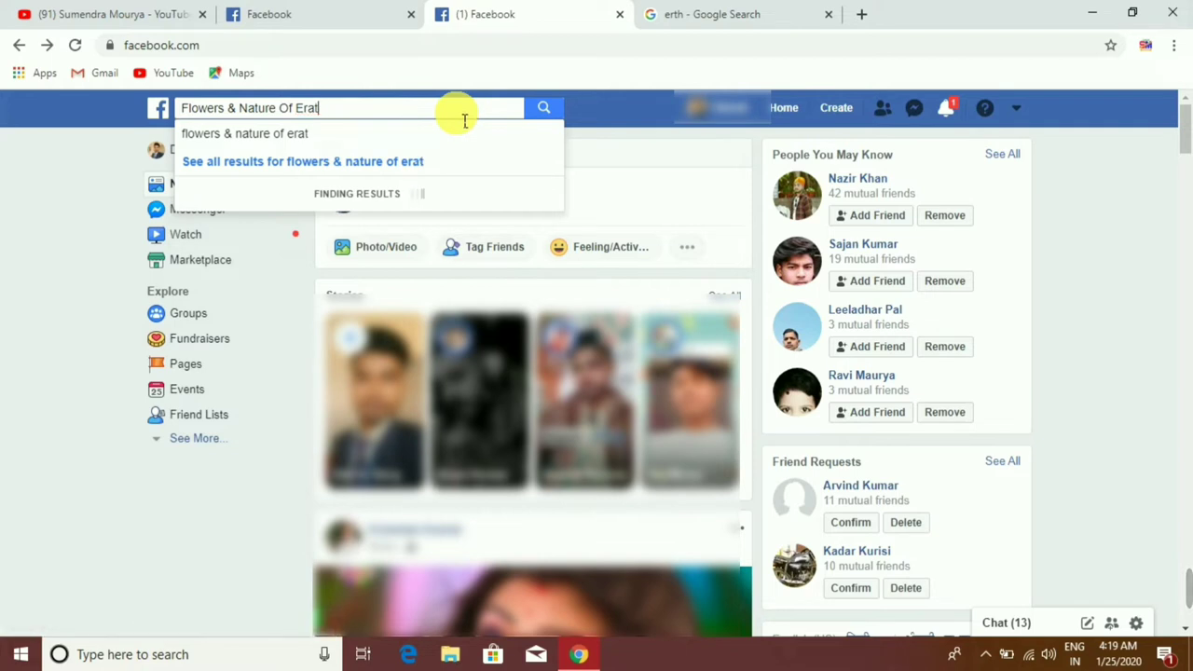
Step: Search for 'Flowers & Nature Of Earth' and look through the similarly named pages
{"action": "type", "text": "arth"}
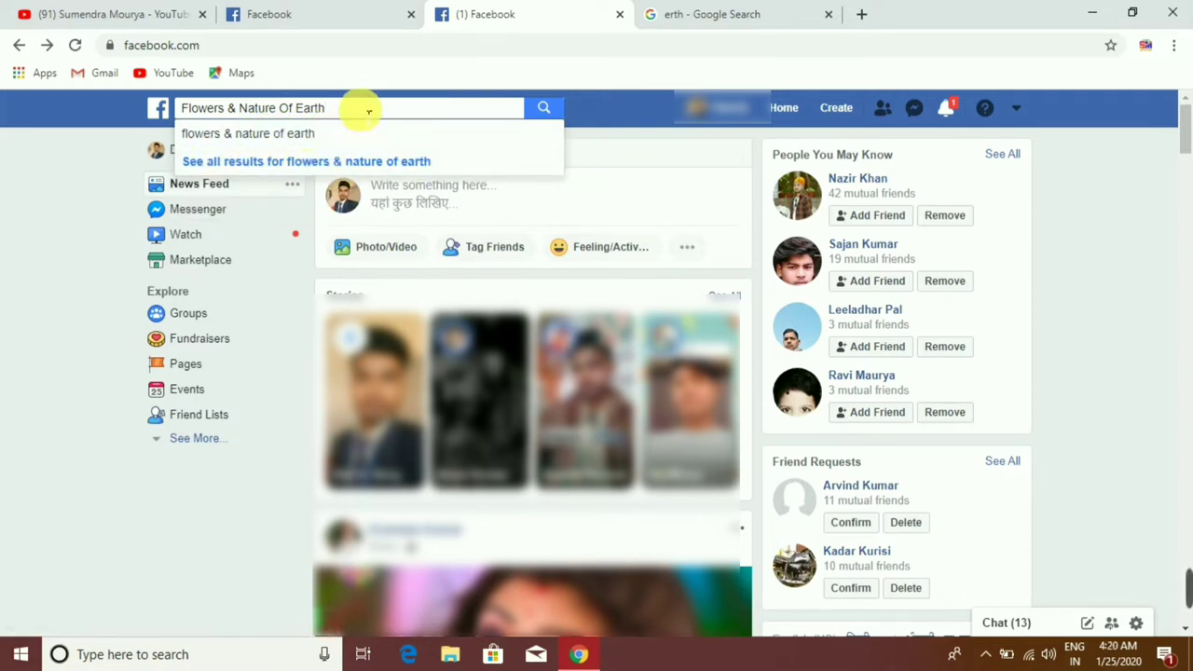
{"action": "key", "text": "Return"}
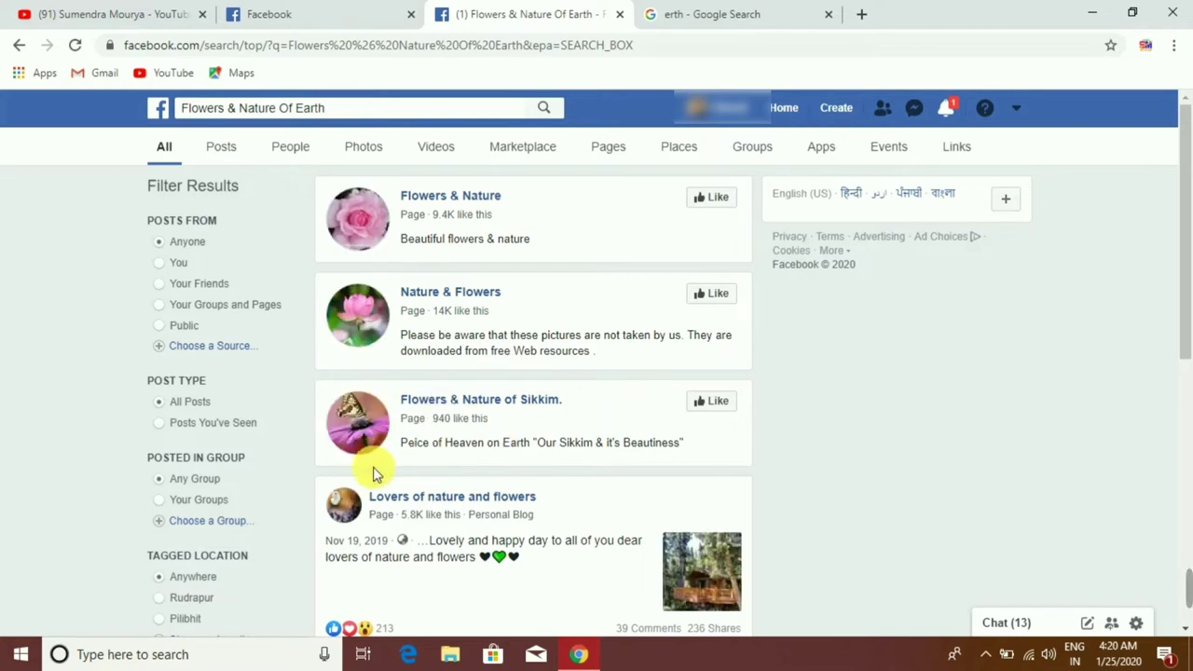
{"action": "left_click_drag", "start_coordinate": [1184, 300], "coordinate": [1189, 352]}
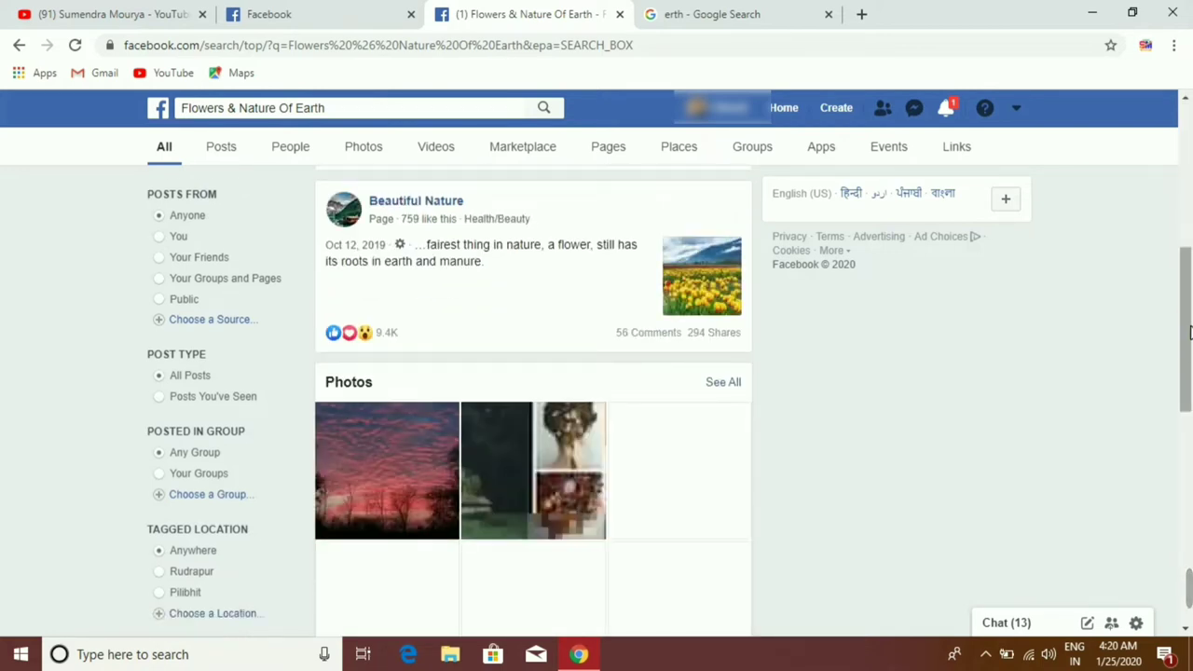
{"action": "scroll", "coordinate": [1175, 222], "scroll_direction": "down", "scroll_amount": 2}
{"action": "left_click_drag", "start_coordinate": [1184, 333], "coordinate": [1190, 145]}
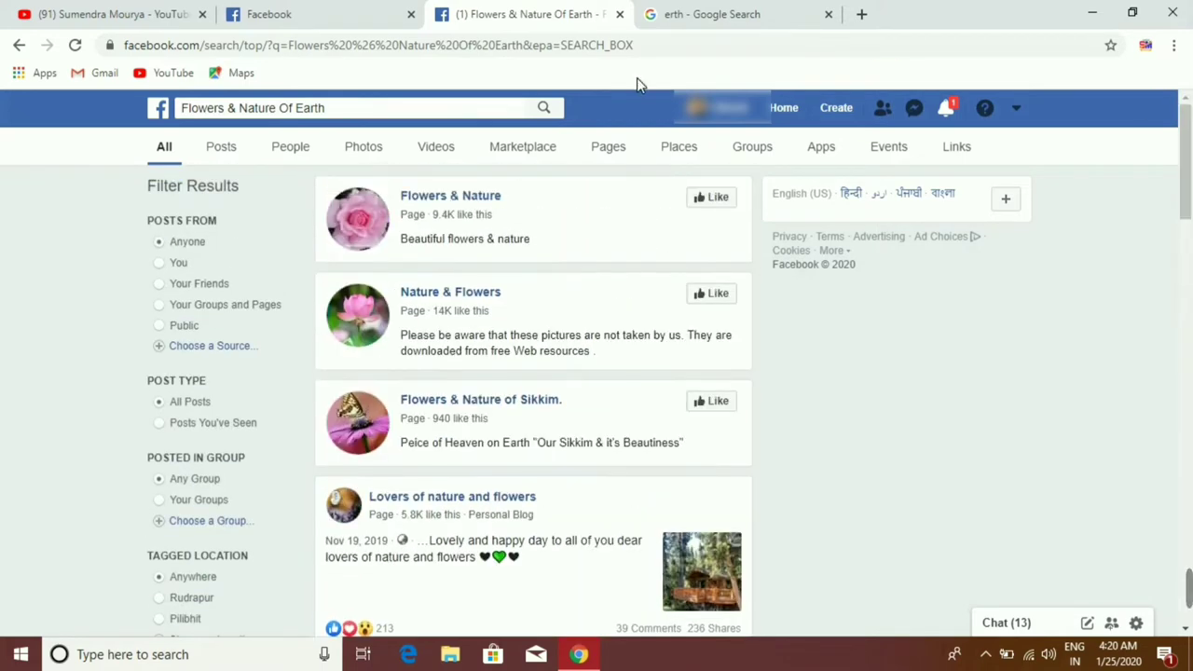
Step: Copy the name 'Flowers & Nature Of Earth' and return to the Create a Page form
{"action": "left_click", "coordinate": [229, 109]}
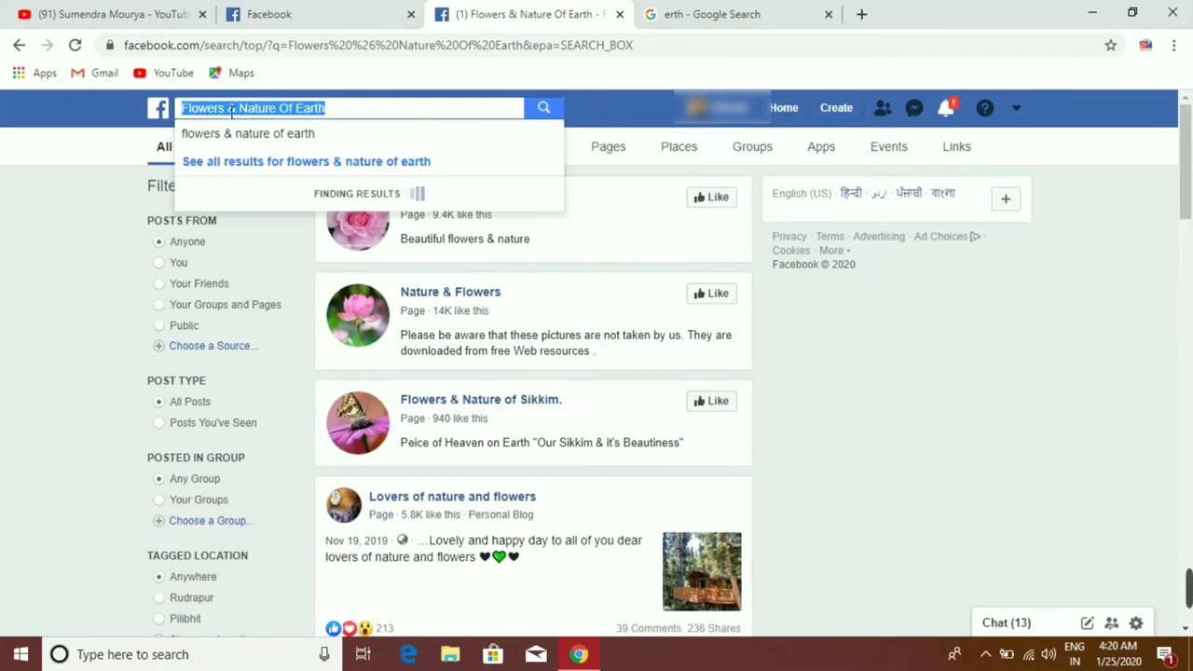
{"action": "right_click", "coordinate": [226, 108]}
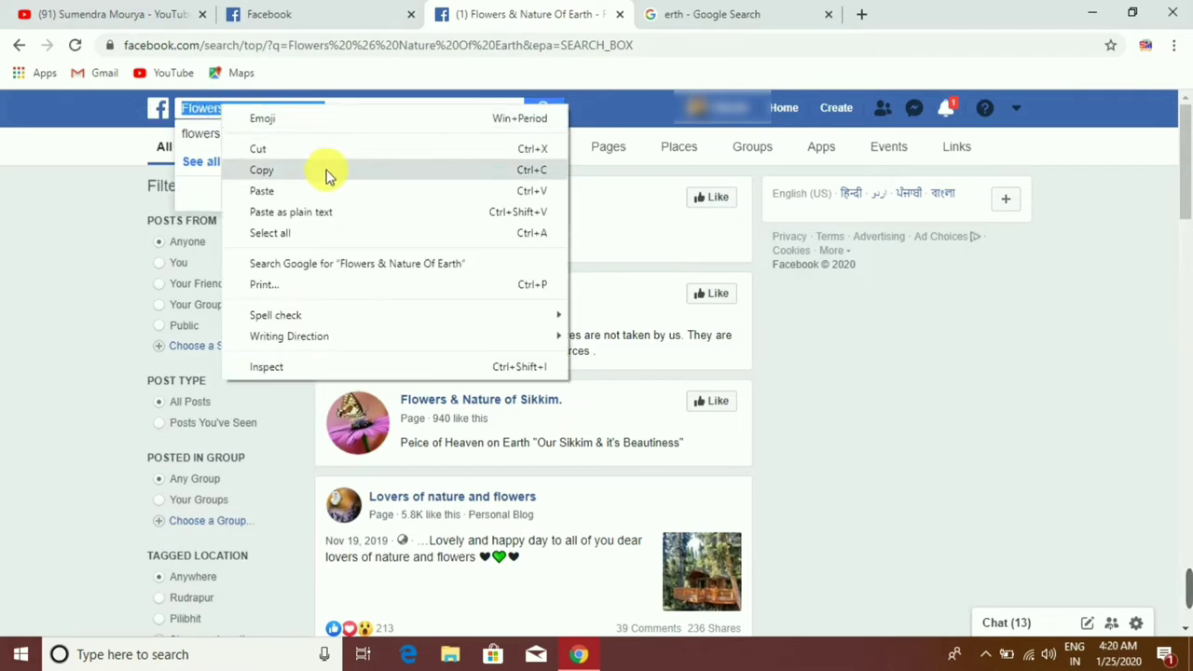
{"action": "left_click", "coordinate": [328, 171]}
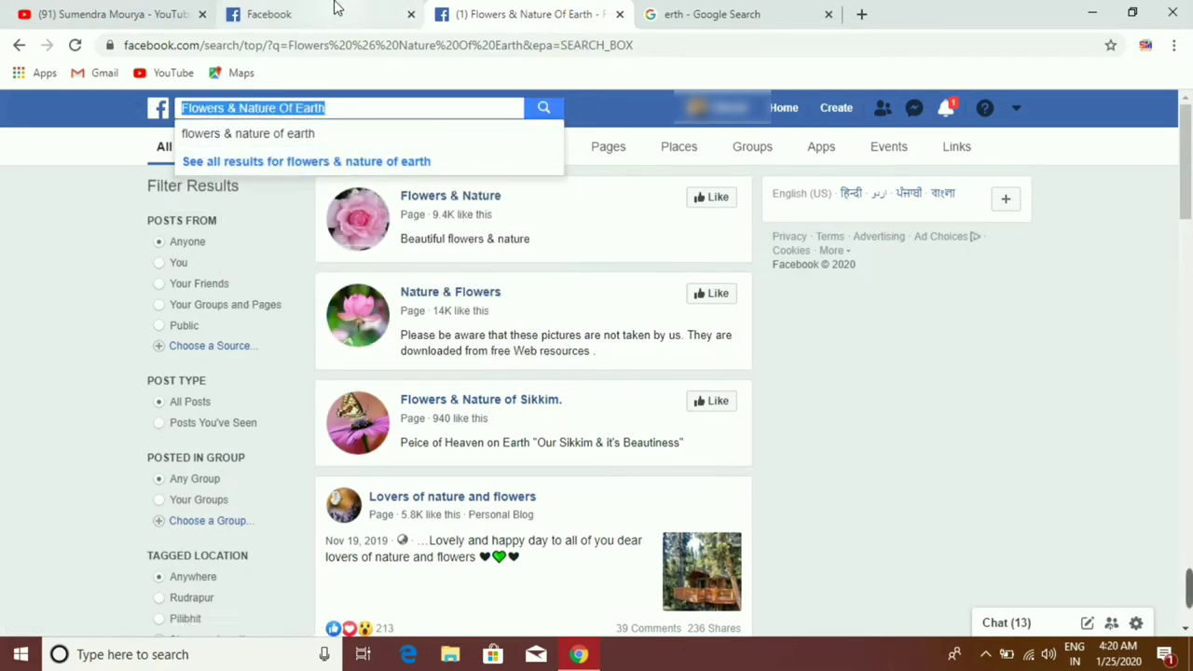
{"action": "left_click", "coordinate": [337, 9]}
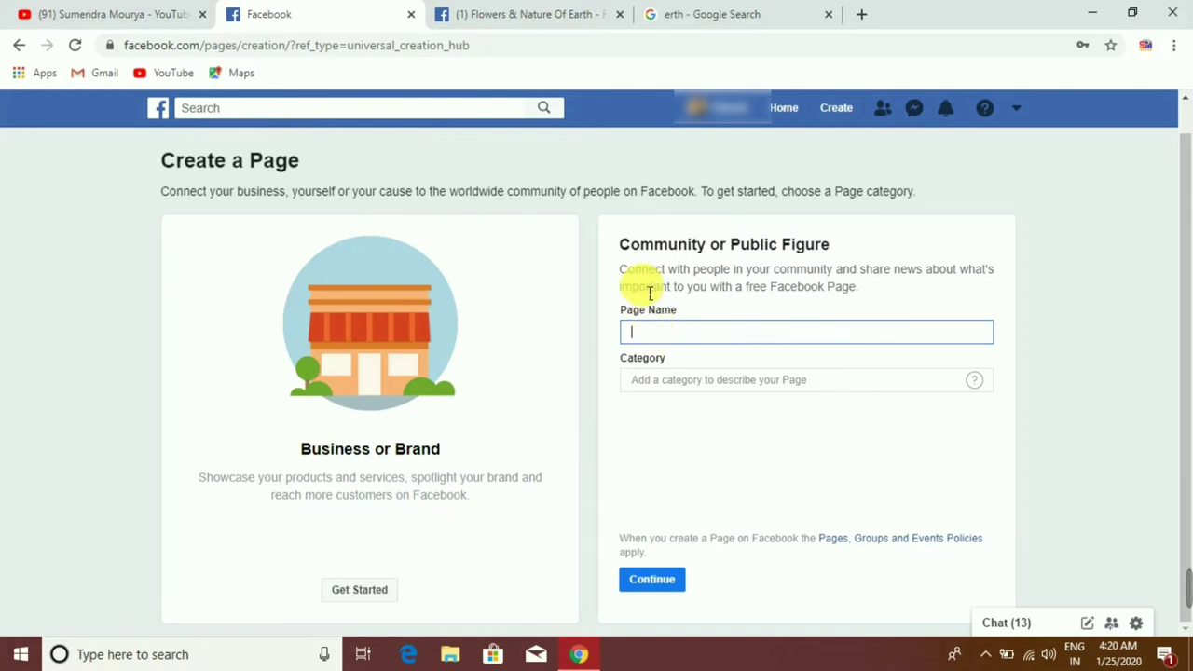
Step: Paste 'Flowers & Nature Of Earth' into the Page Name field
{"action": "left_click_drag", "start_coordinate": [622, 311], "coordinate": [691, 317]}
{"action": "left_click", "coordinate": [664, 338]}
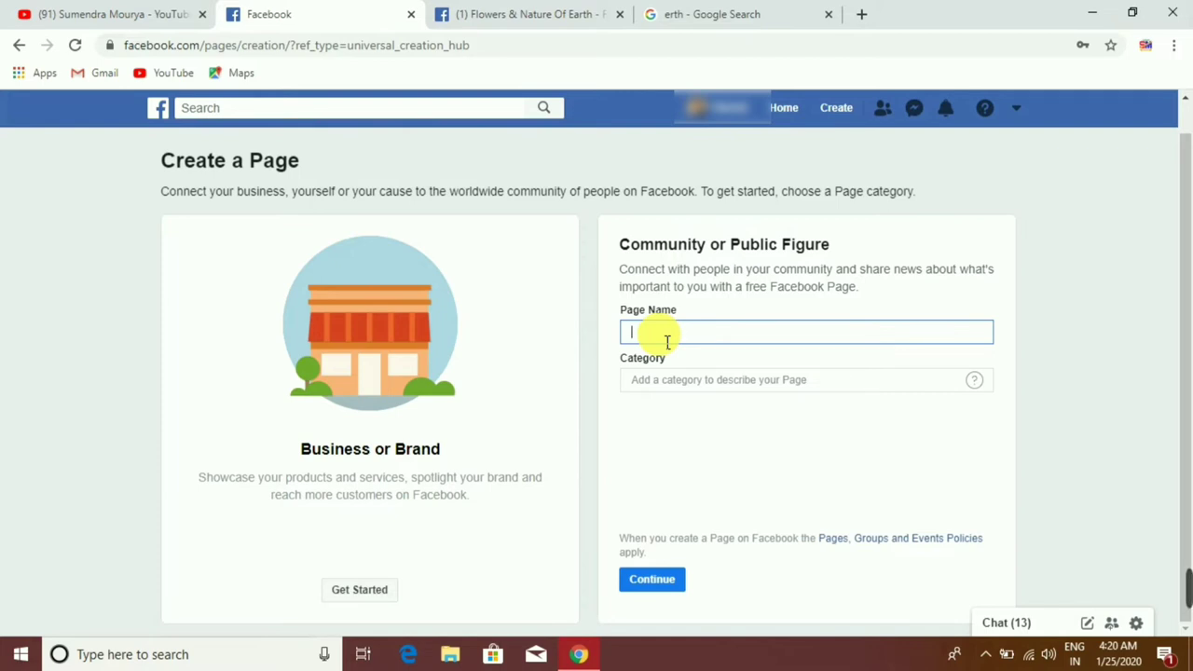
{"action": "right_click", "coordinate": [659, 337]}
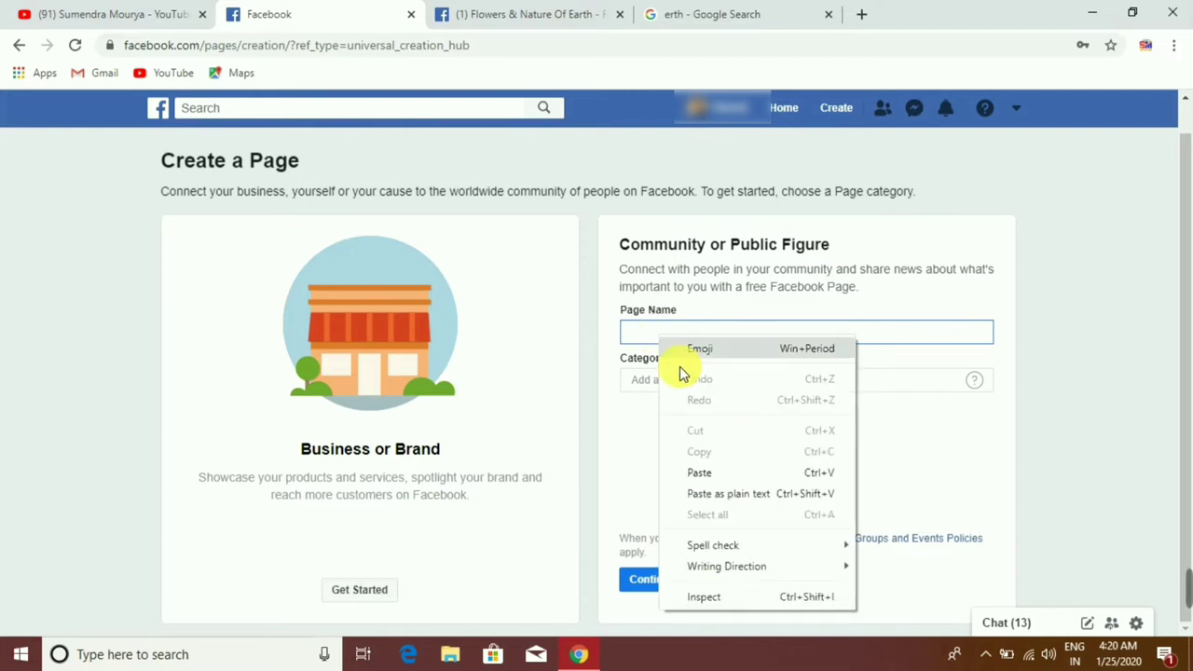
{"action": "left_click", "coordinate": [698, 475]}
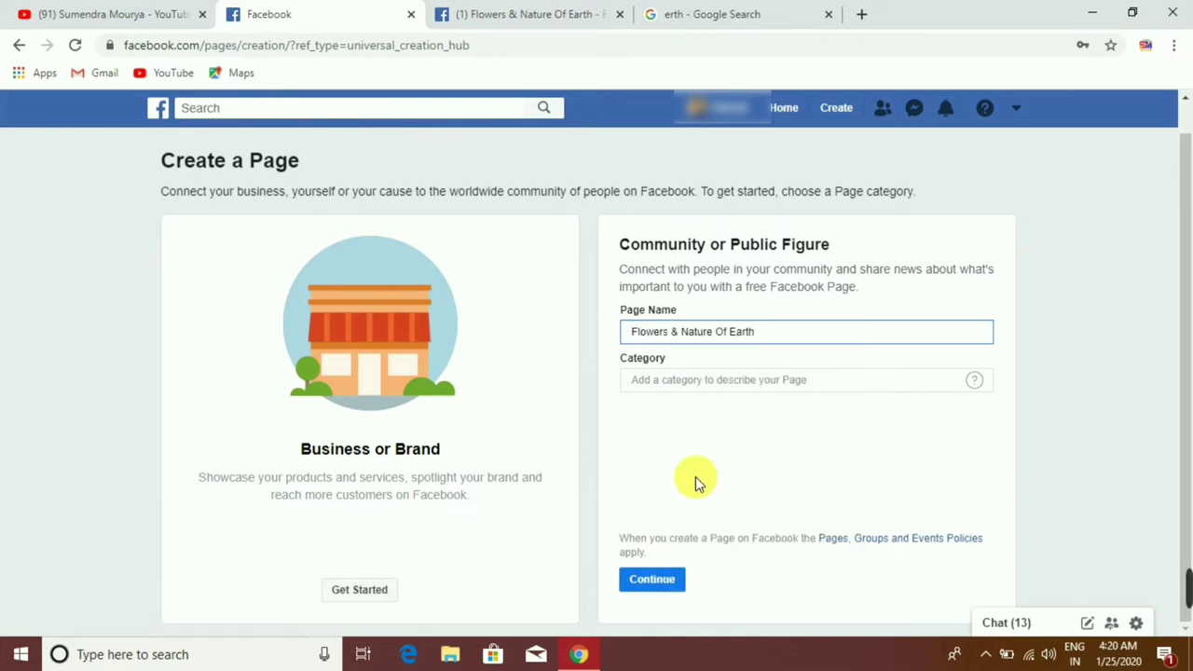
Step: Set the page category to Not a Business, searching with 'No B'
{"action": "left_click", "coordinate": [665, 386]}
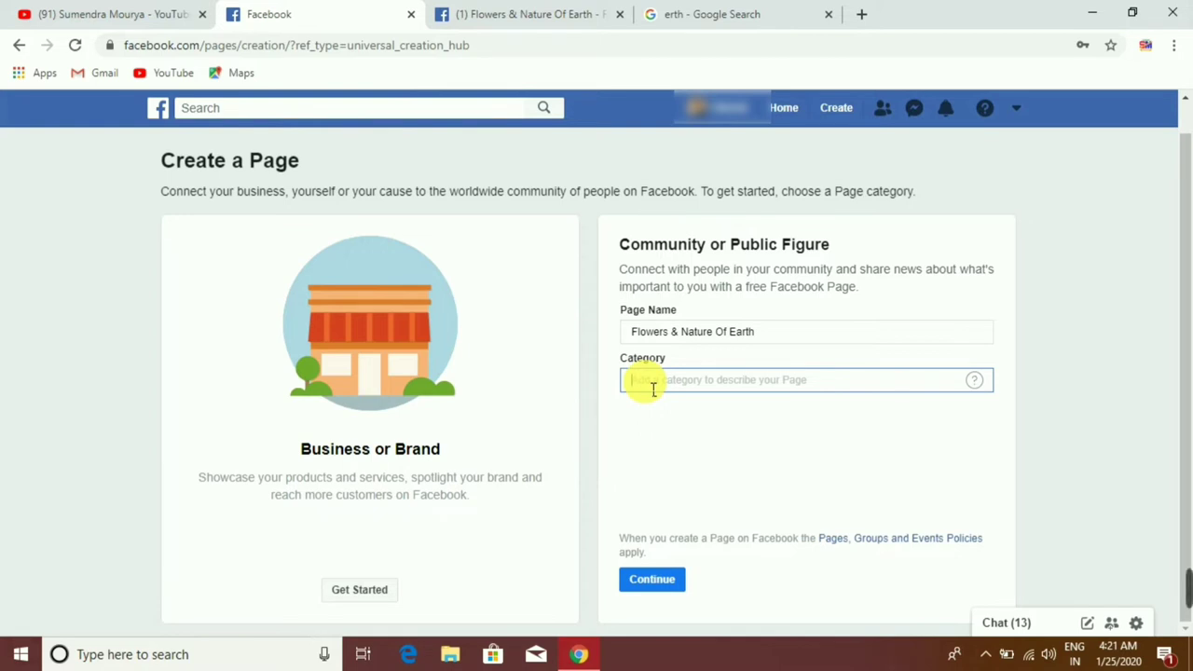
{"action": "type", "text": "No"}
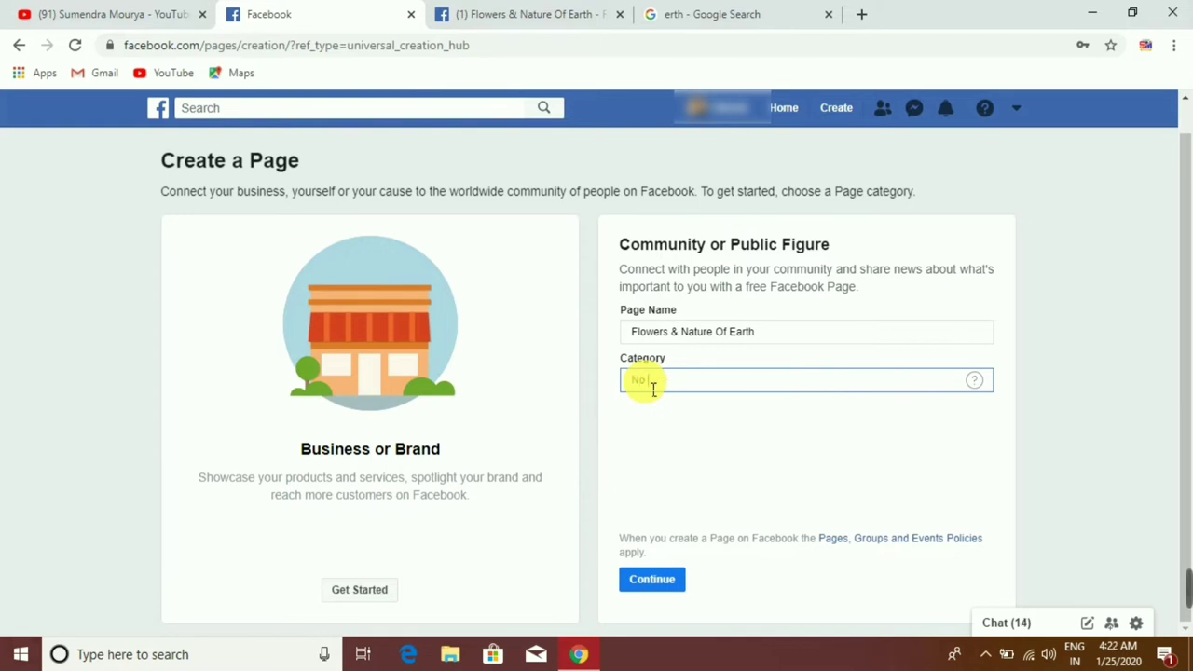
{"action": "type", "text": " B"}
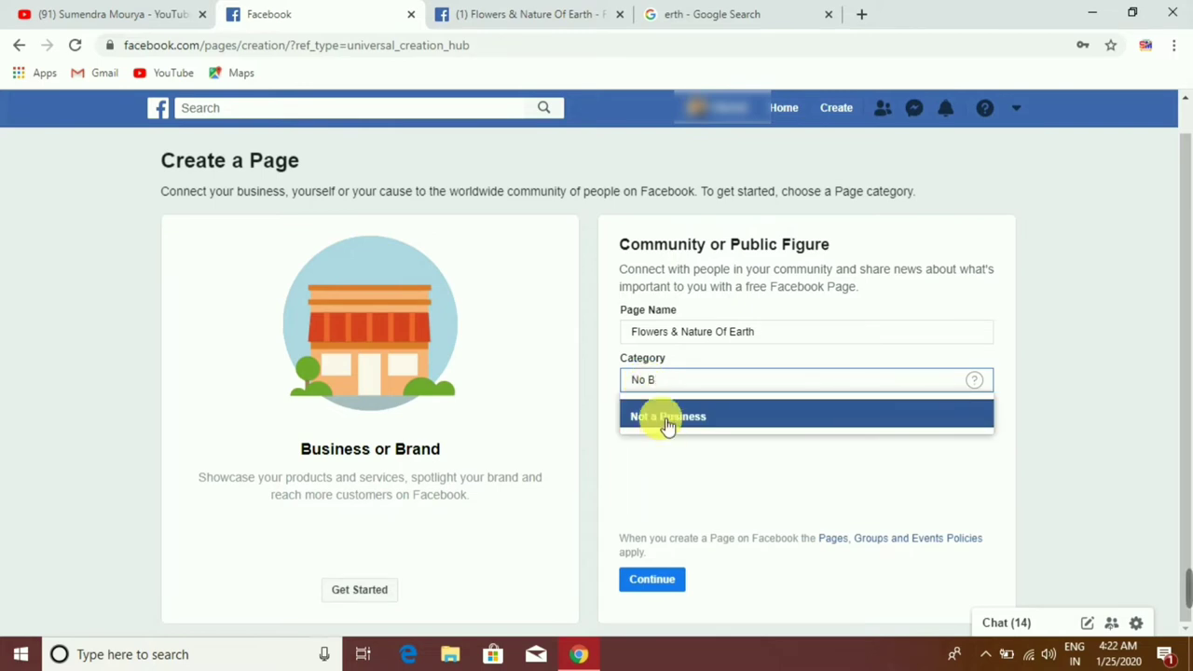
{"action": "left_click", "coordinate": [667, 419]}
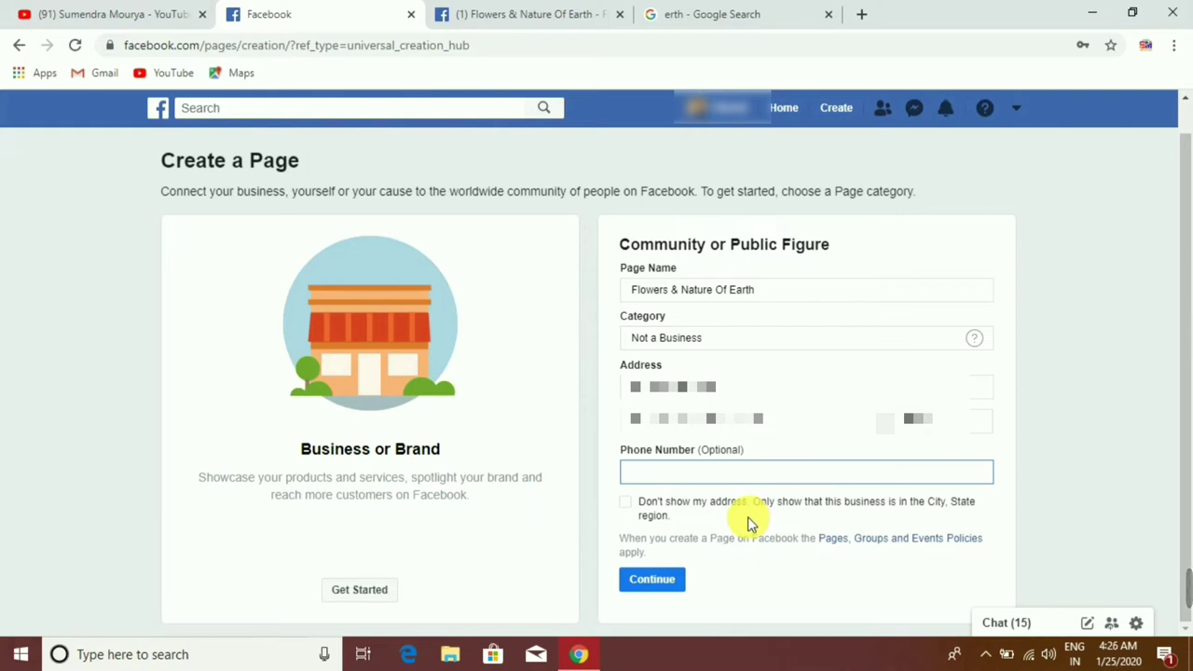
Step: Hide the street address so only city and region show, then create the page
{"action": "left_click", "coordinate": [626, 508]}
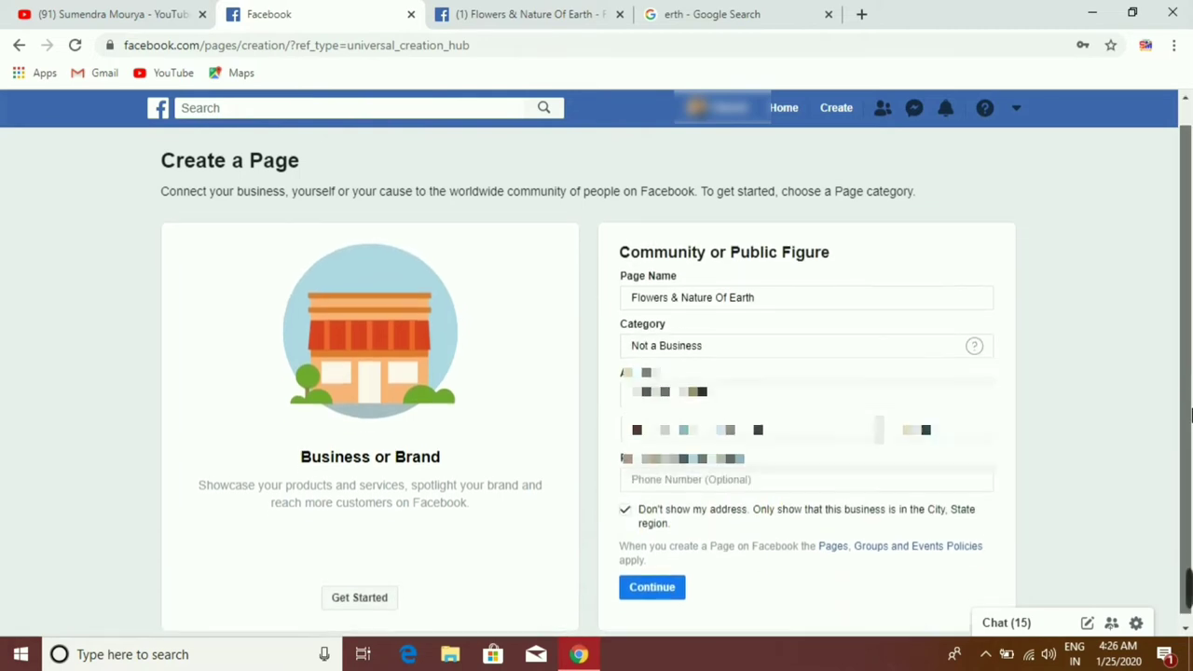
{"action": "left_click", "coordinate": [634, 600]}
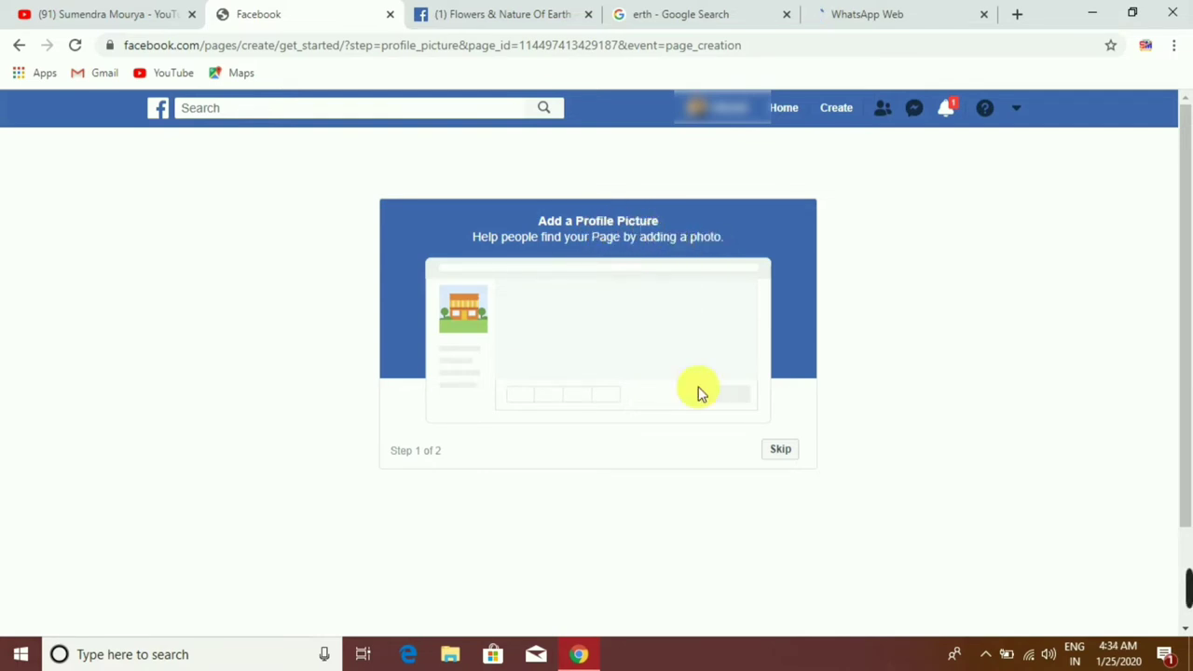
Step: Skip the Add a Profile Picture step
{"action": "left_click", "coordinate": [777, 452]}
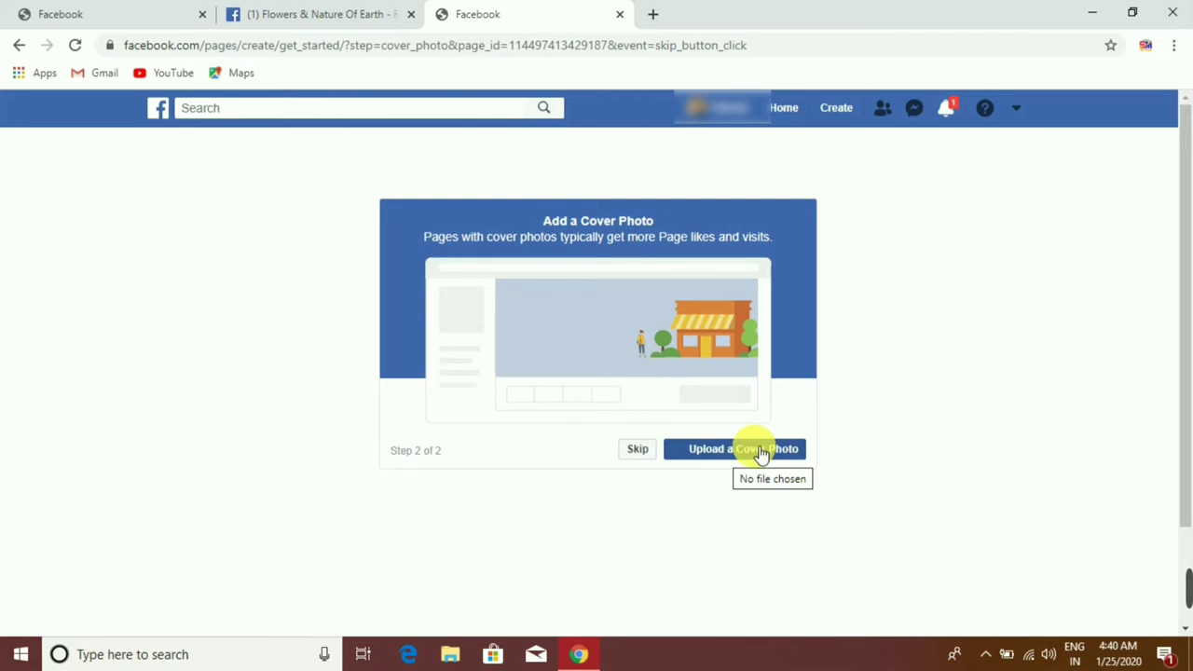
Step: Skip the Add a Cover Photo step to reach the new page
{"action": "left_click", "coordinate": [643, 451]}
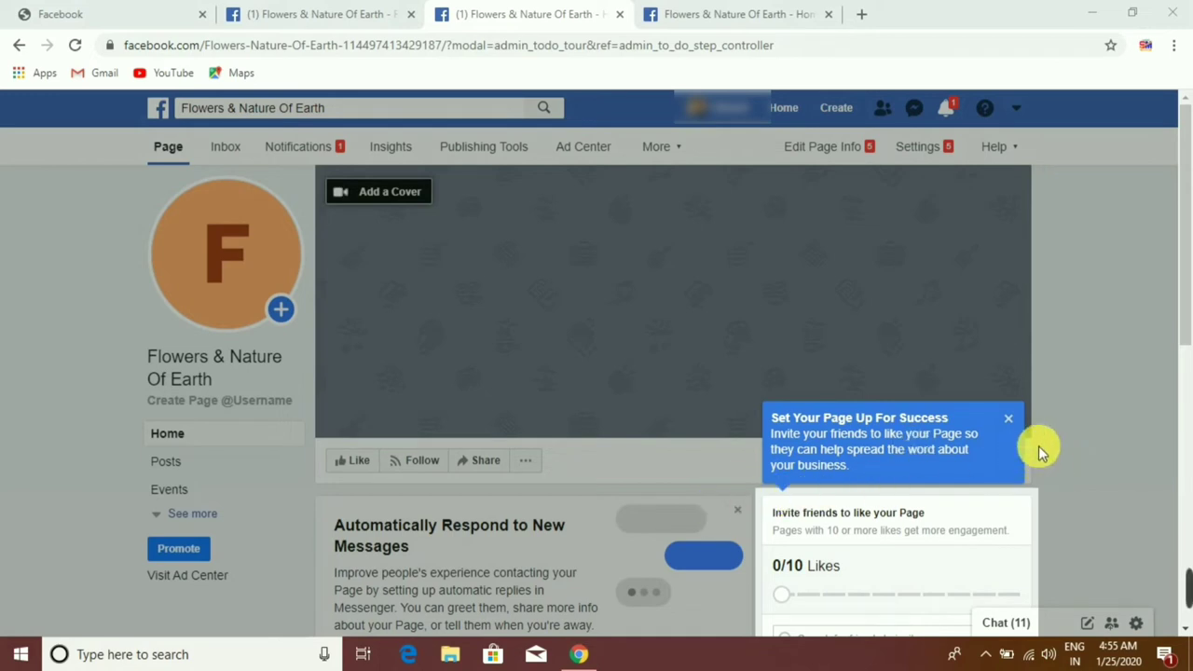
Step: Close the 'Set Your Page Up For Success' tip and look over the new page
{"action": "left_click", "coordinate": [1008, 419]}
{"action": "scroll", "coordinate": [680, 307], "scroll_direction": "down", "scroll_amount": 3}
{"action": "left_click_drag", "start_coordinate": [1187, 321], "coordinate": [1187, 183]}
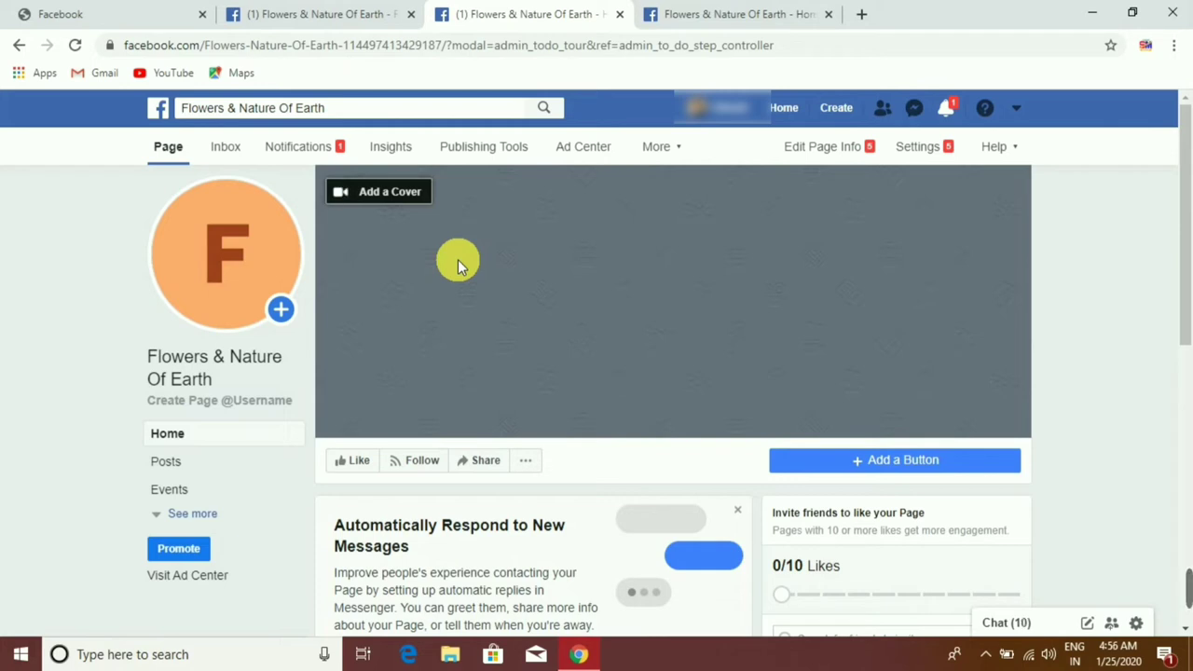
{"action": "mouse_move", "coordinate": [224, 250]}
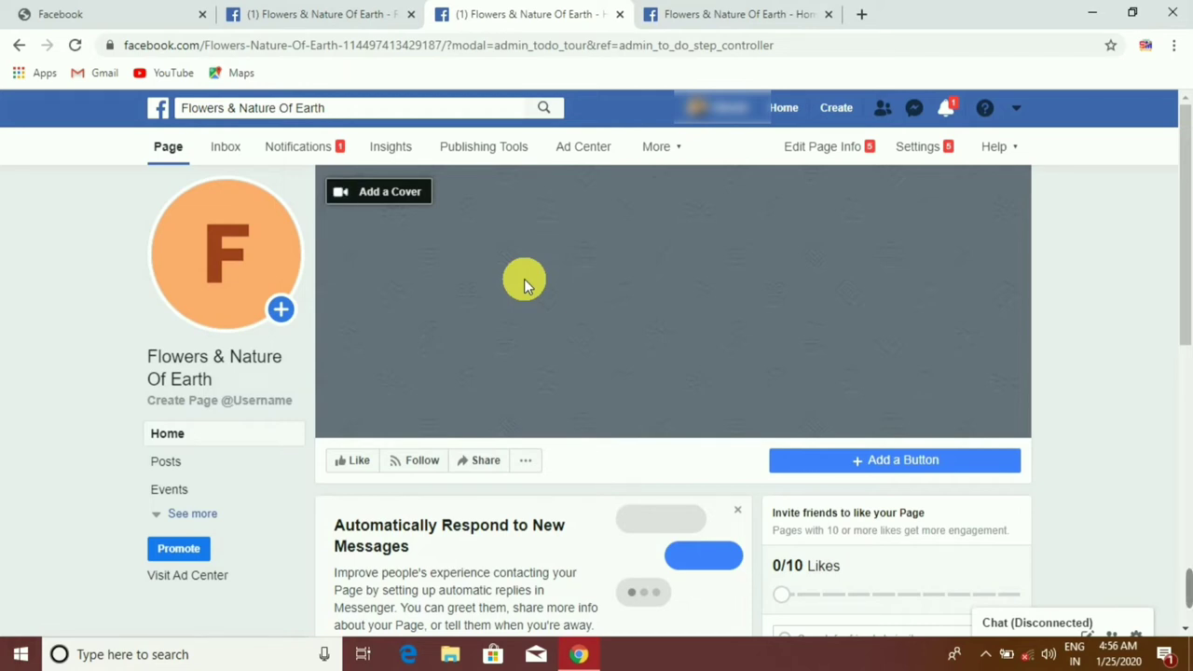
{"action": "scroll", "coordinate": [524, 279], "scroll_direction": "down", "scroll_amount": 3}
{"action": "scroll", "coordinate": [606, 326], "scroll_direction": "up", "scroll_amount": 3}
Step: Go to the Flowers & Nature Of Earth page's Settings
{"action": "left_click", "coordinate": [921, 150]}
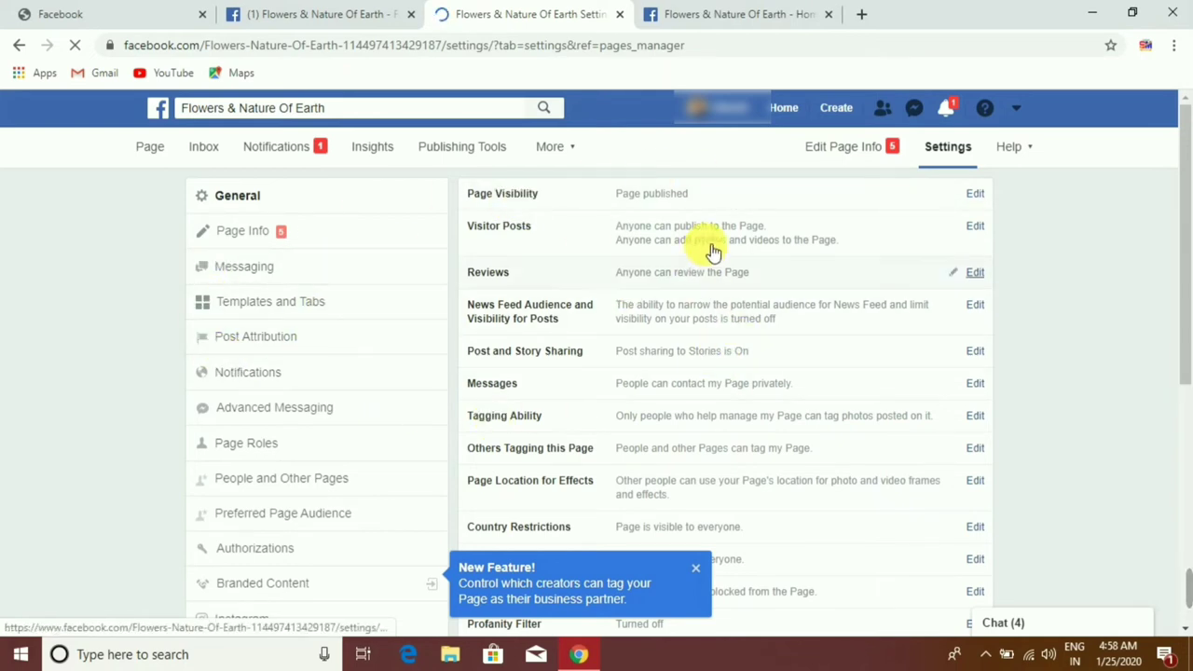
Step: Show the Page Info section and place the cursor in the empty Description box
{"action": "left_click", "coordinate": [263, 238]}
{"action": "left_click", "coordinate": [263, 237]}
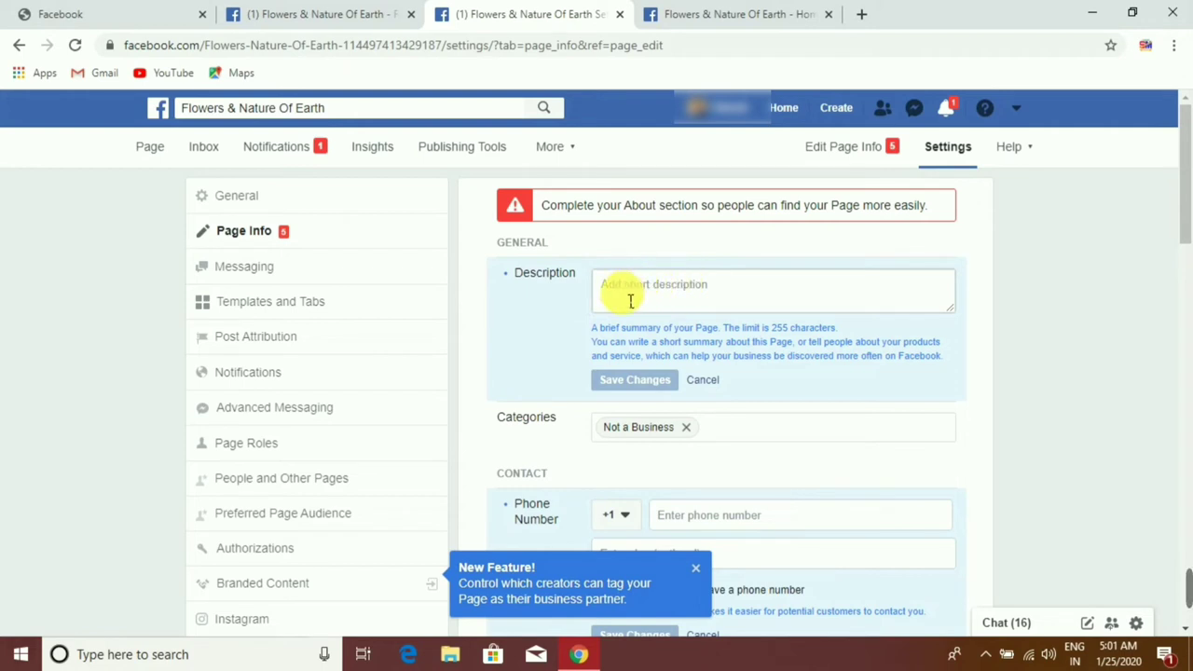
{"action": "left_click", "coordinate": [751, 299]}
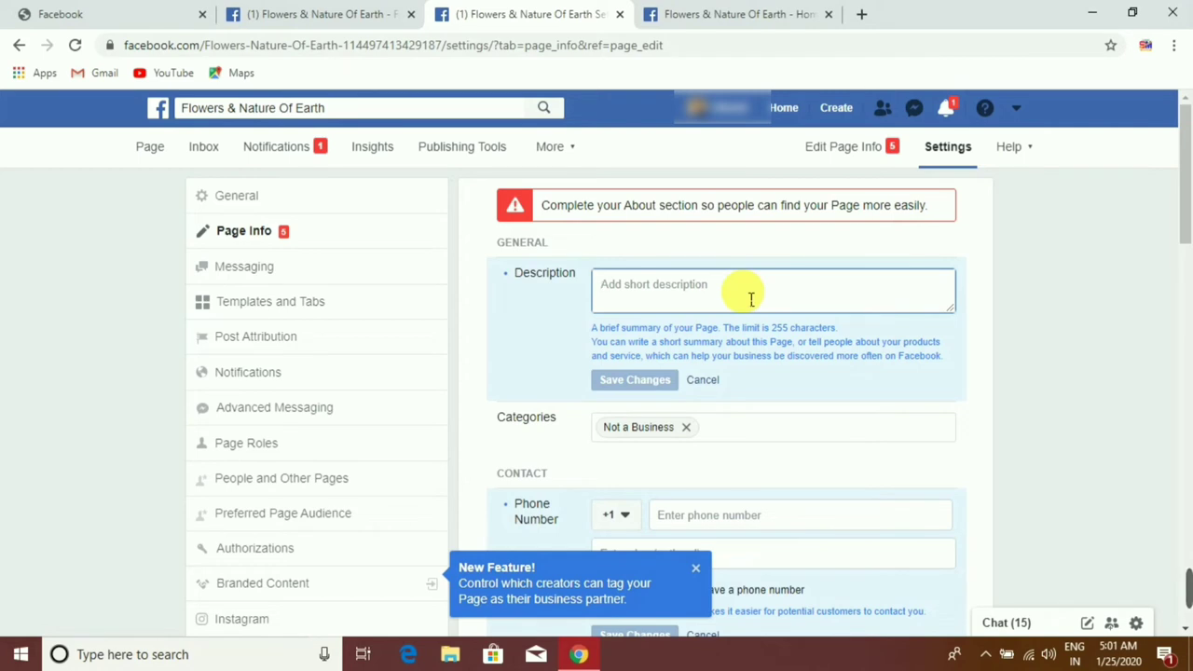
Step: Enter 'Flowers & Nature of Earth and more' as the description and save it
{"action": "type", "text": "F"}
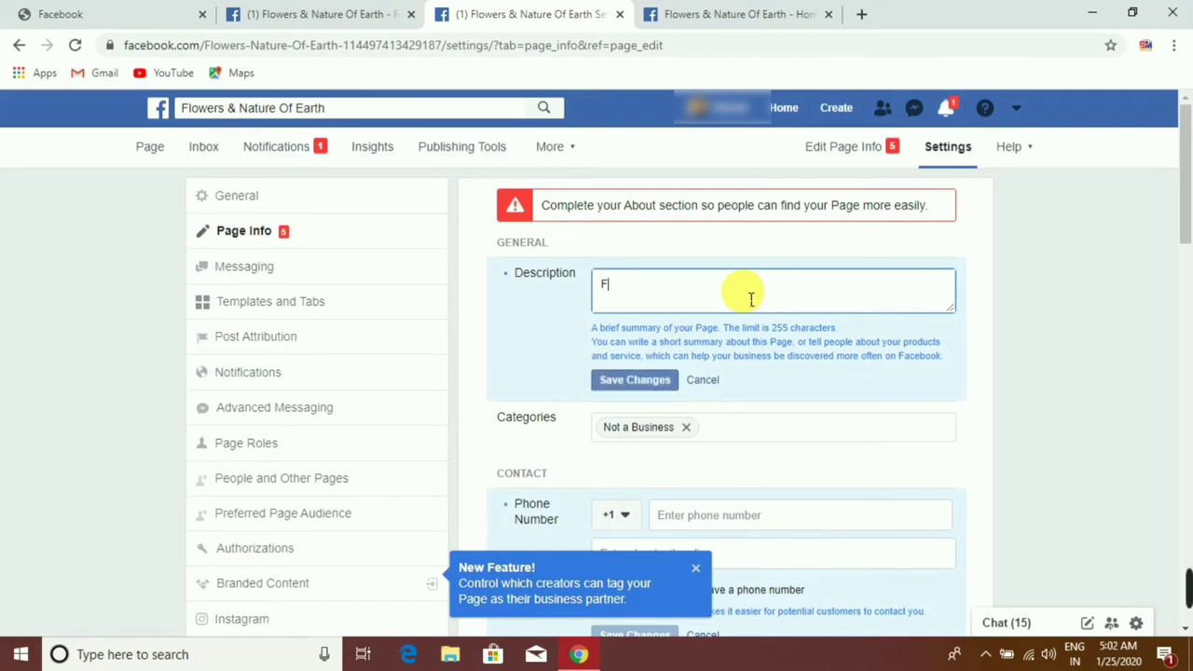
{"action": "type", "text": "lowers & Nature of "}
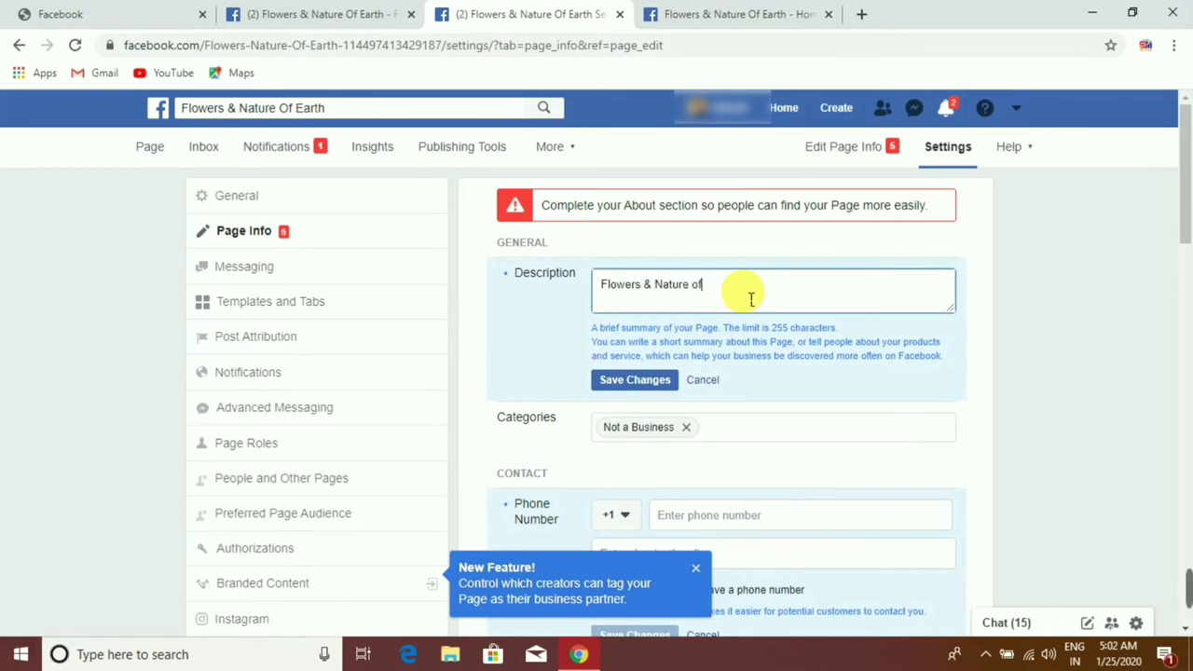
{"action": "type", "text": "Earth and mor"}
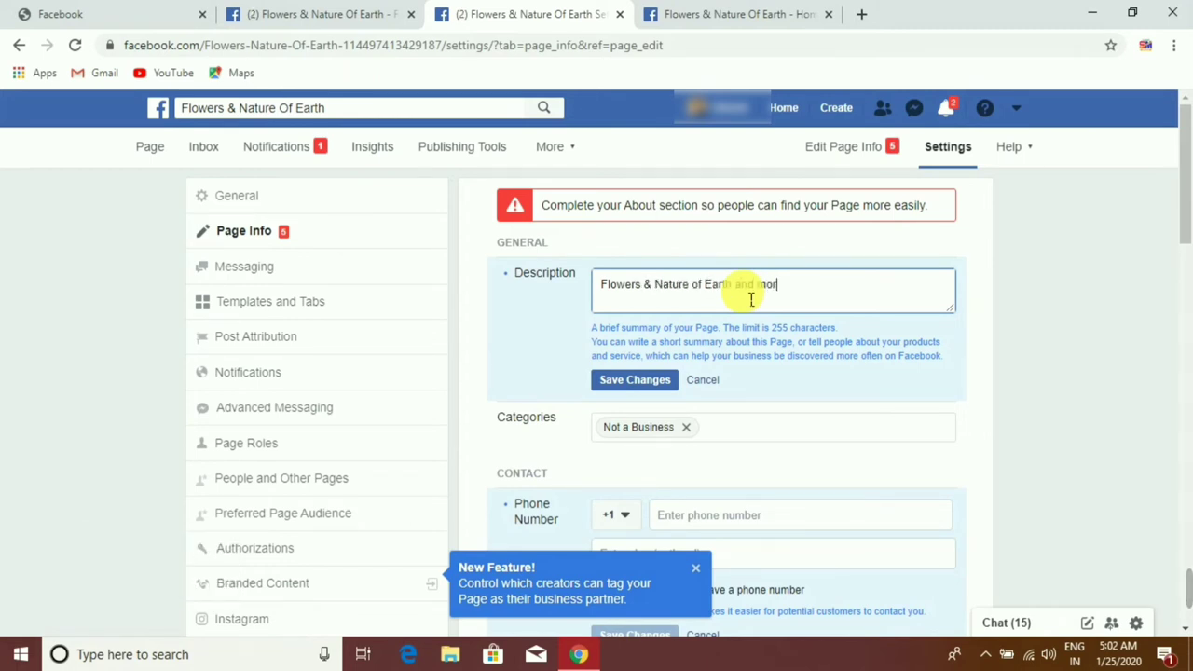
{"action": "type", "text": "e"}
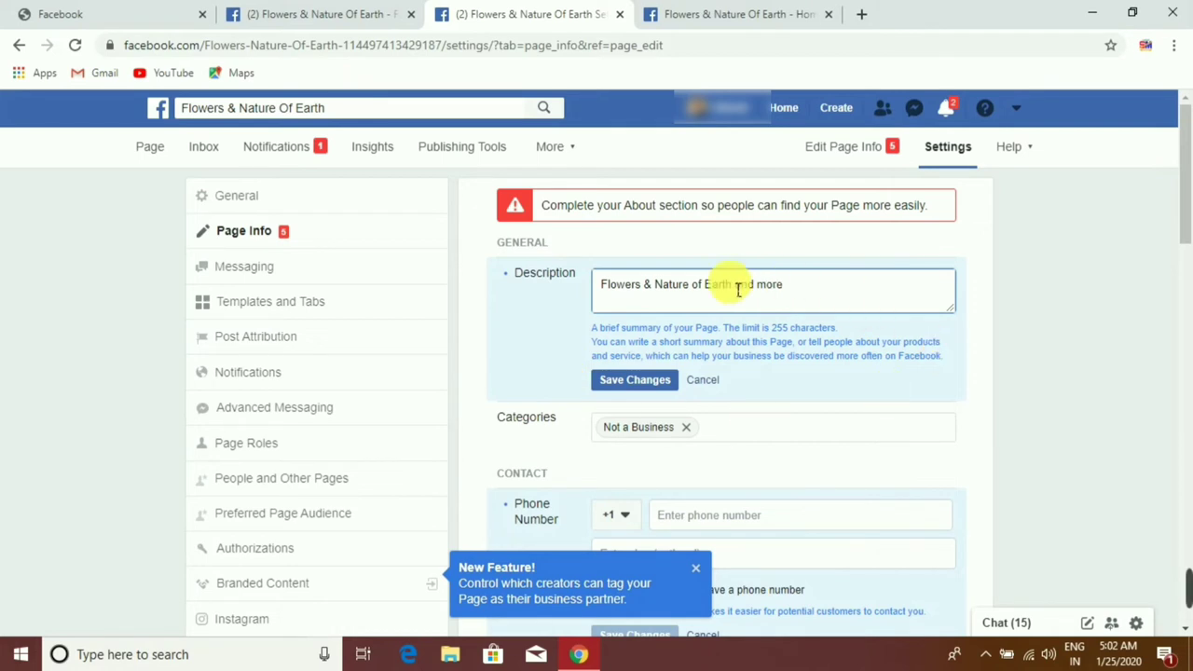
{"action": "left_click", "coordinate": [621, 391]}
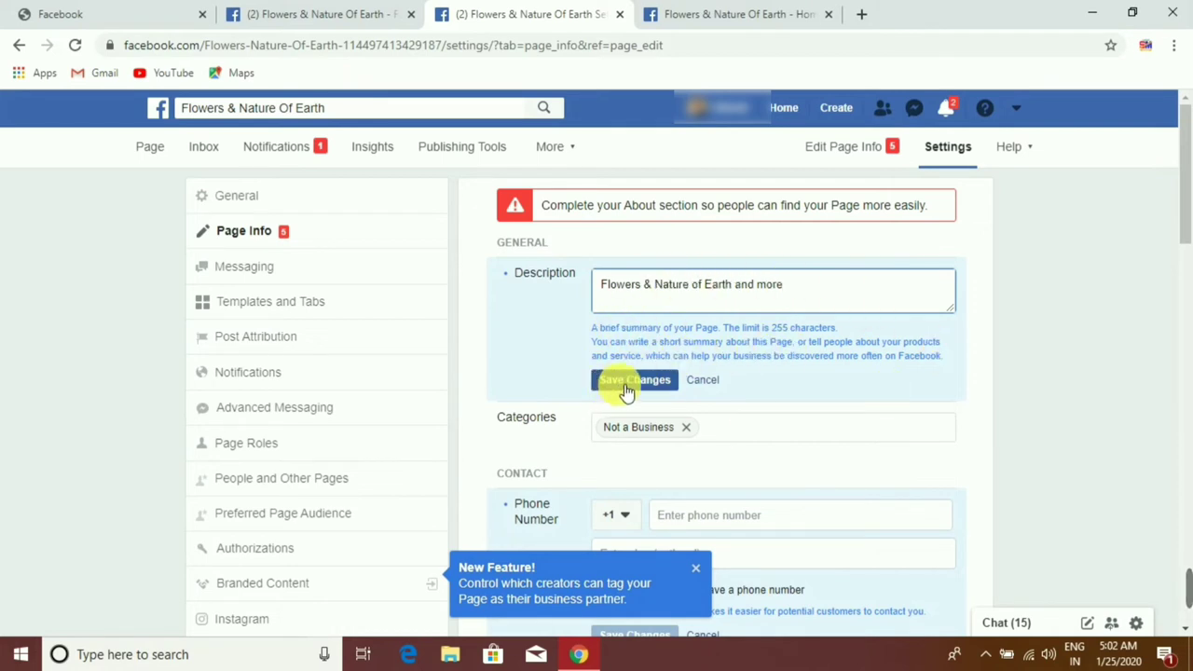
{"action": "left_click", "coordinate": [624, 392]}
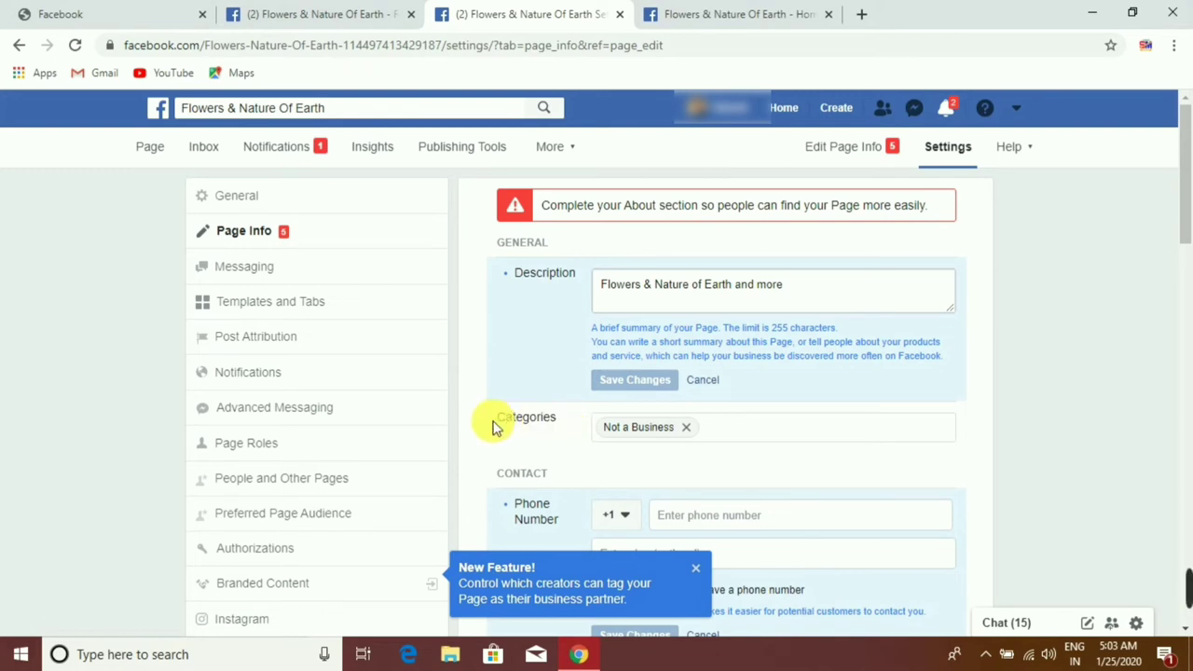
Step: Add Photography Videography as a second category beside Not a Business and save
{"action": "left_click", "coordinate": [769, 442]}
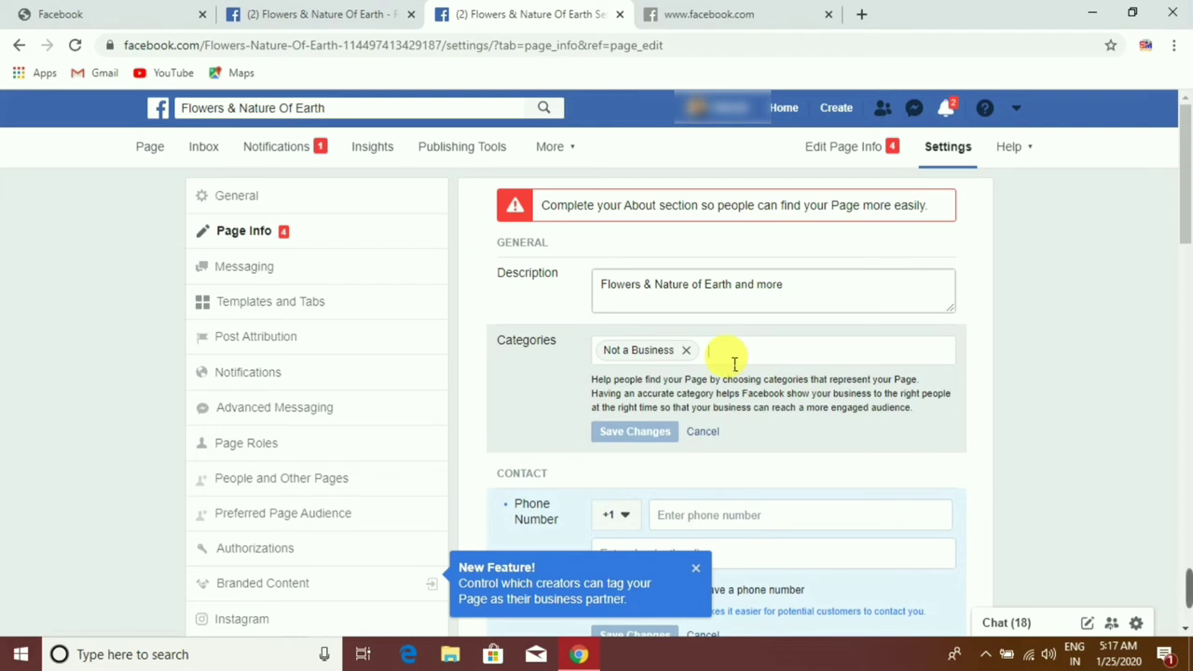
{"action": "type", "text": "Photosgrap"}
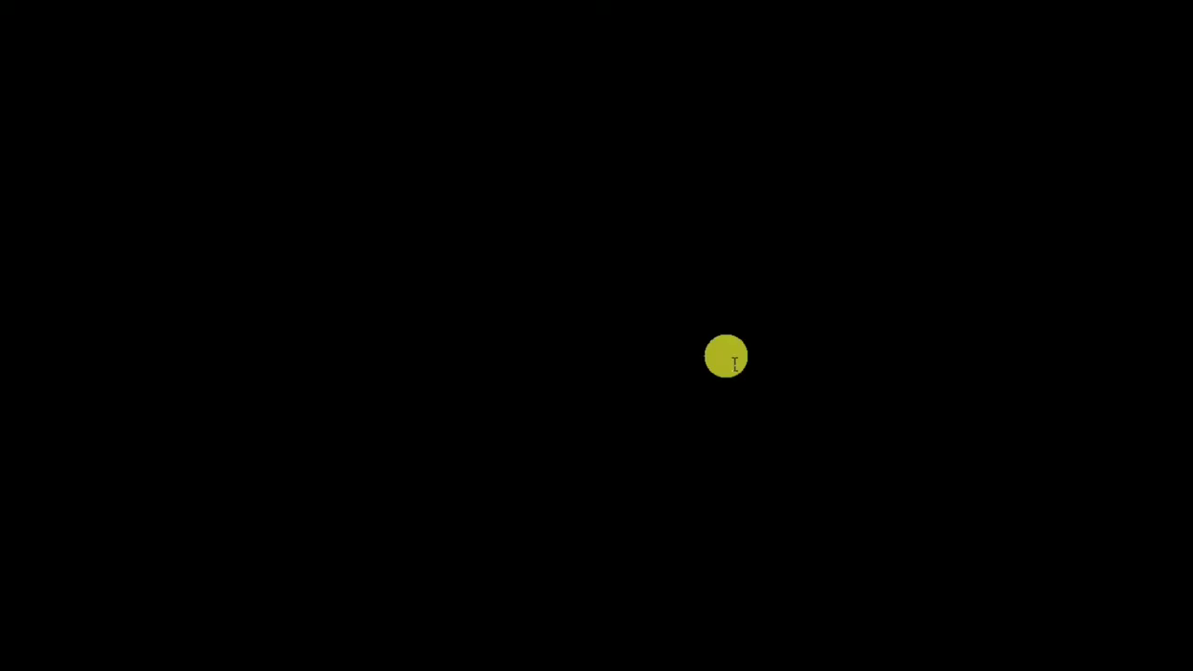
{"action": "type", "text": "hy"}
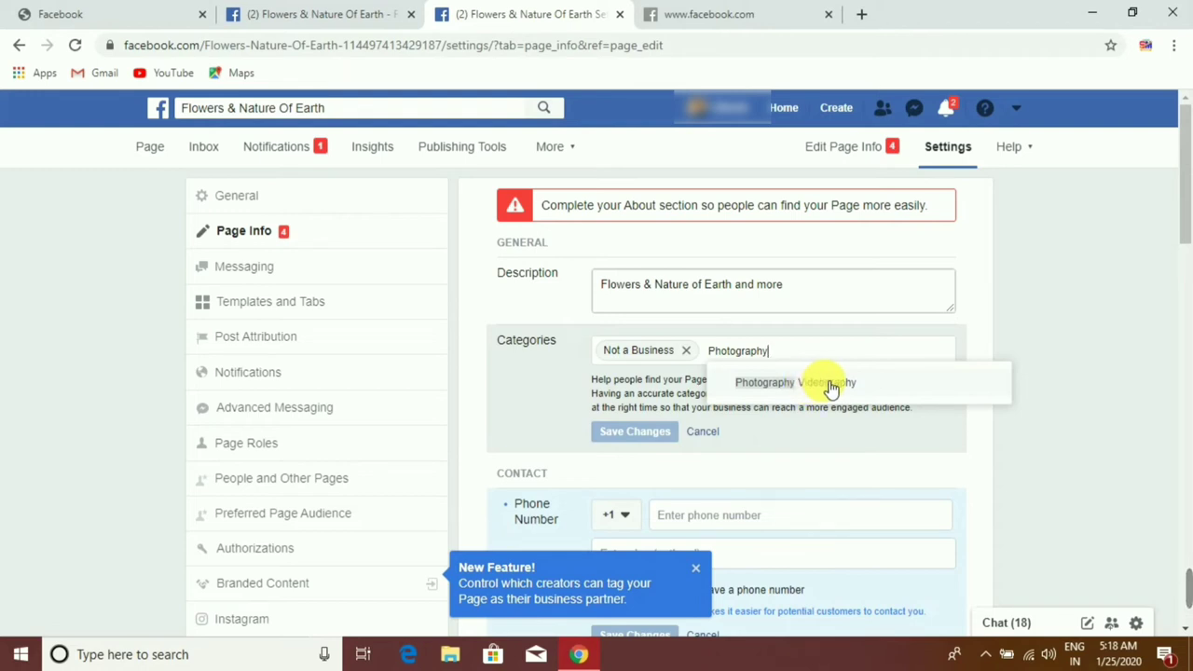
{"action": "left_click", "coordinate": [829, 382]}
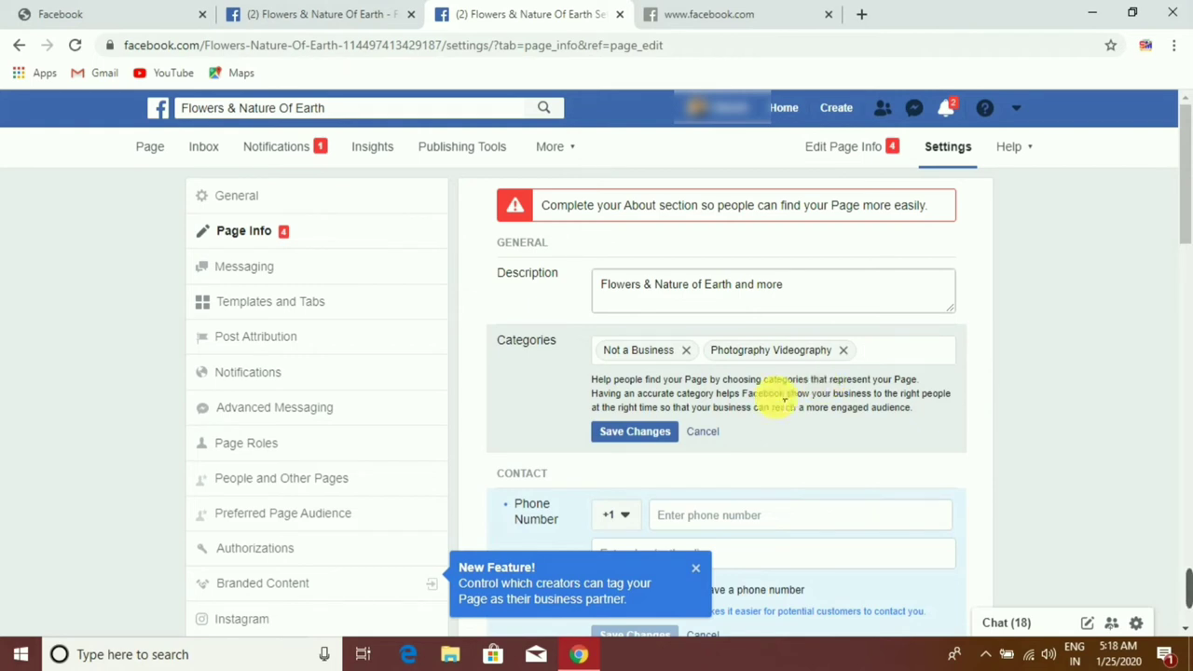
{"action": "left_click", "coordinate": [627, 434]}
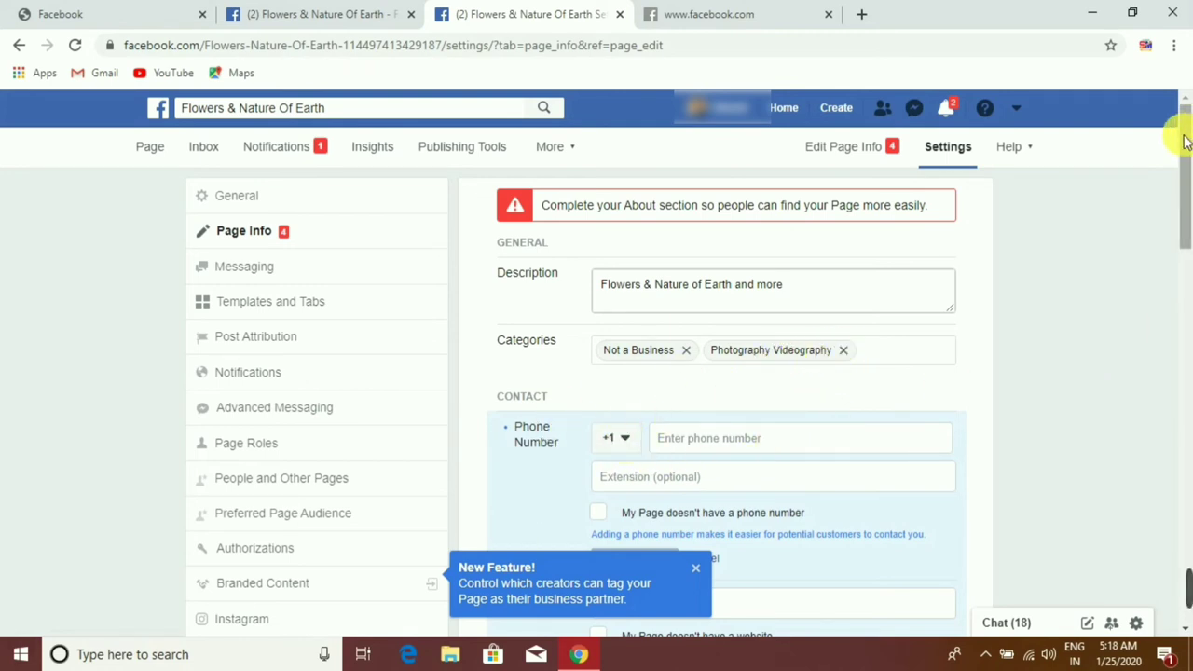
Step: Tick 'My Page doesn't have a phone number' under Phone Number and save the change
{"action": "scroll", "coordinate": [1185, 140], "scroll_direction": "down", "scroll_amount": 1}
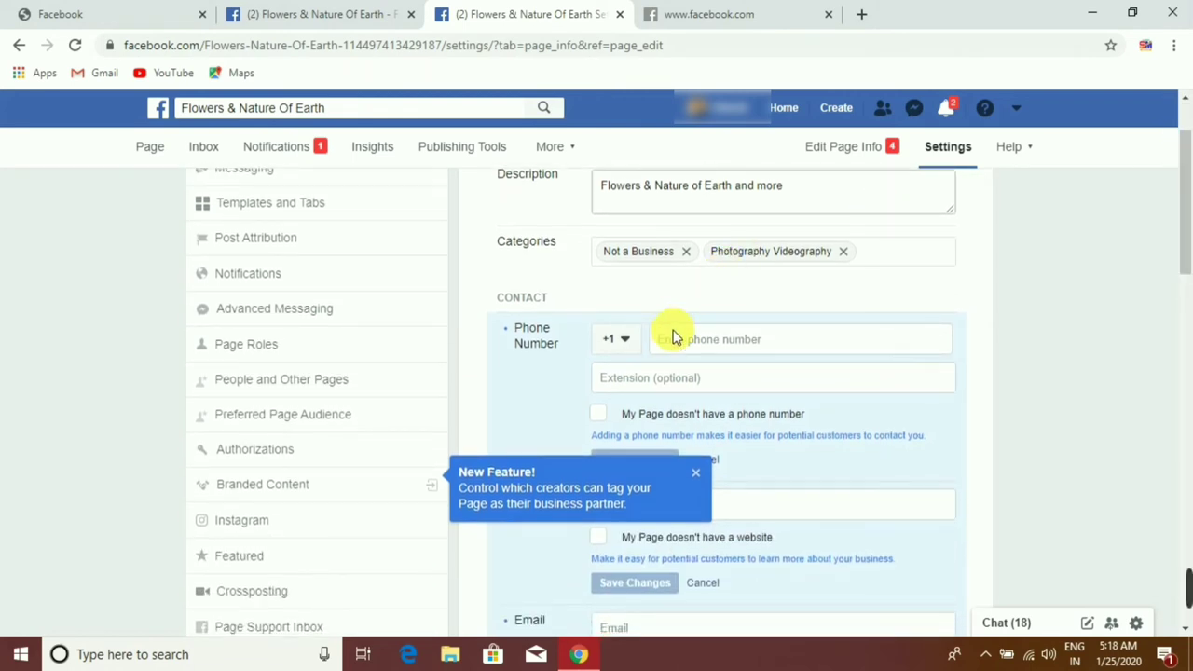
{"action": "left_click", "coordinate": [628, 341]}
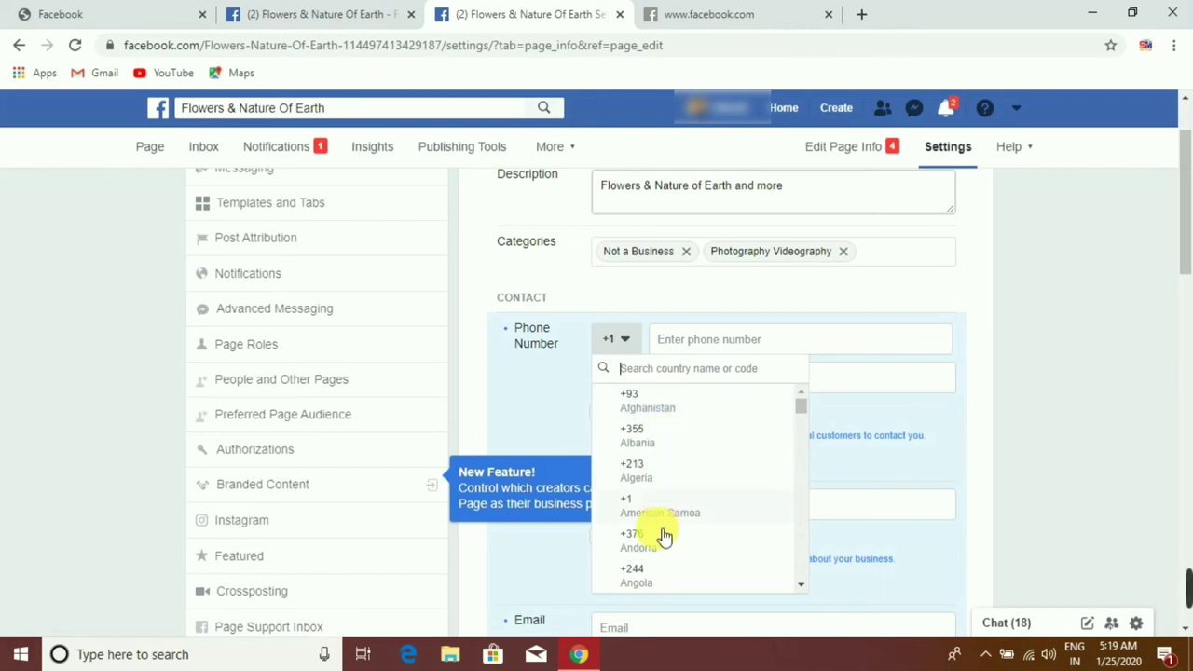
{"action": "left_click", "coordinate": [705, 339]}
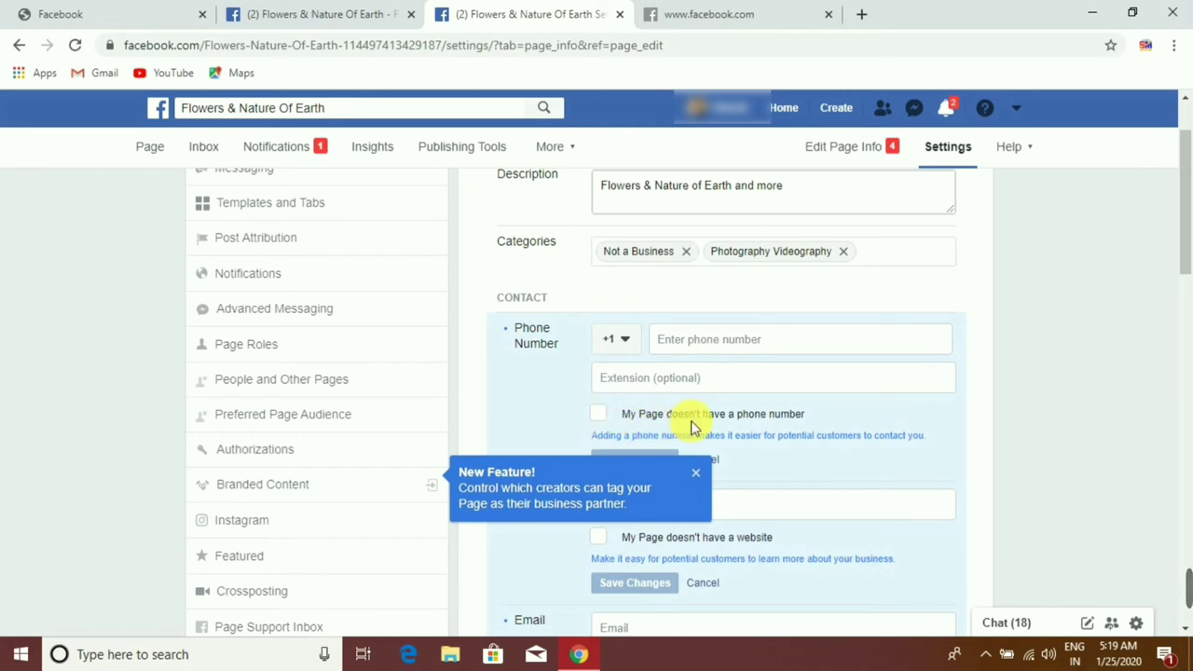
{"action": "left_click", "coordinate": [604, 416]}
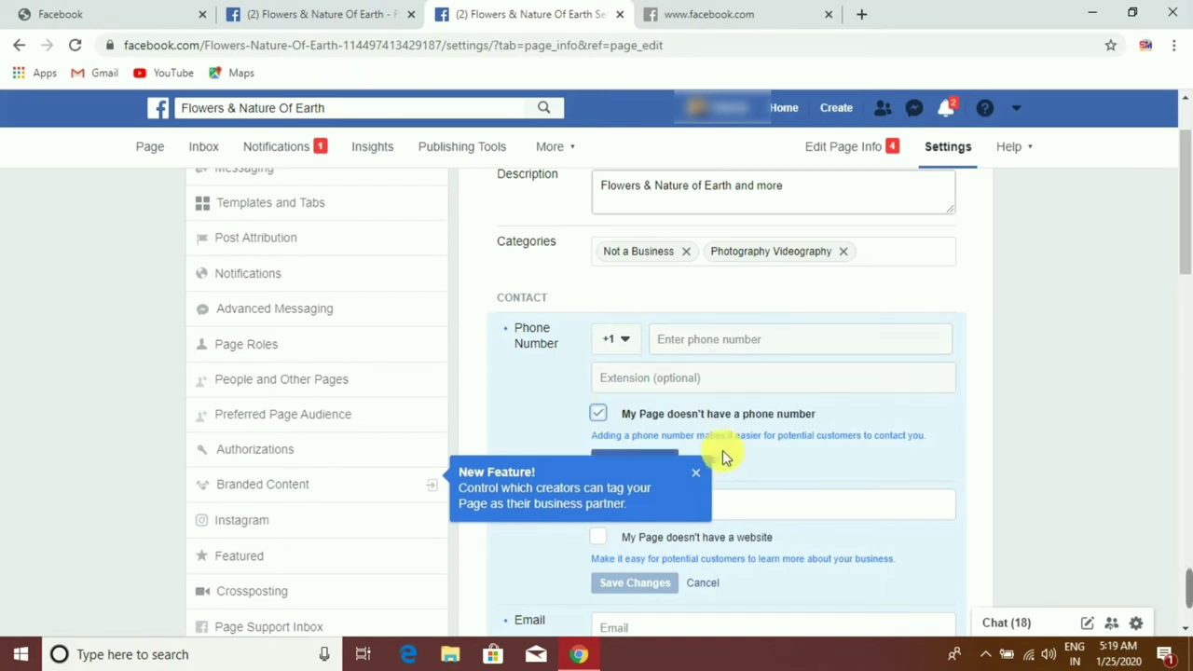
{"action": "left_click", "coordinate": [698, 473]}
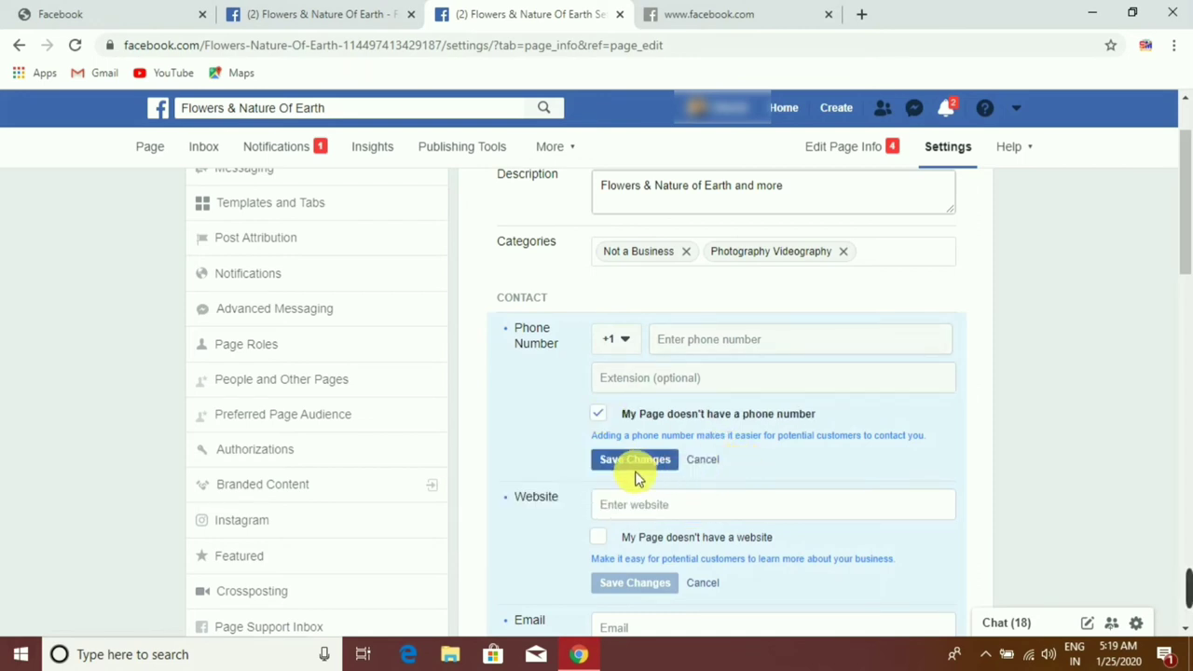
{"action": "left_click", "coordinate": [638, 463]}
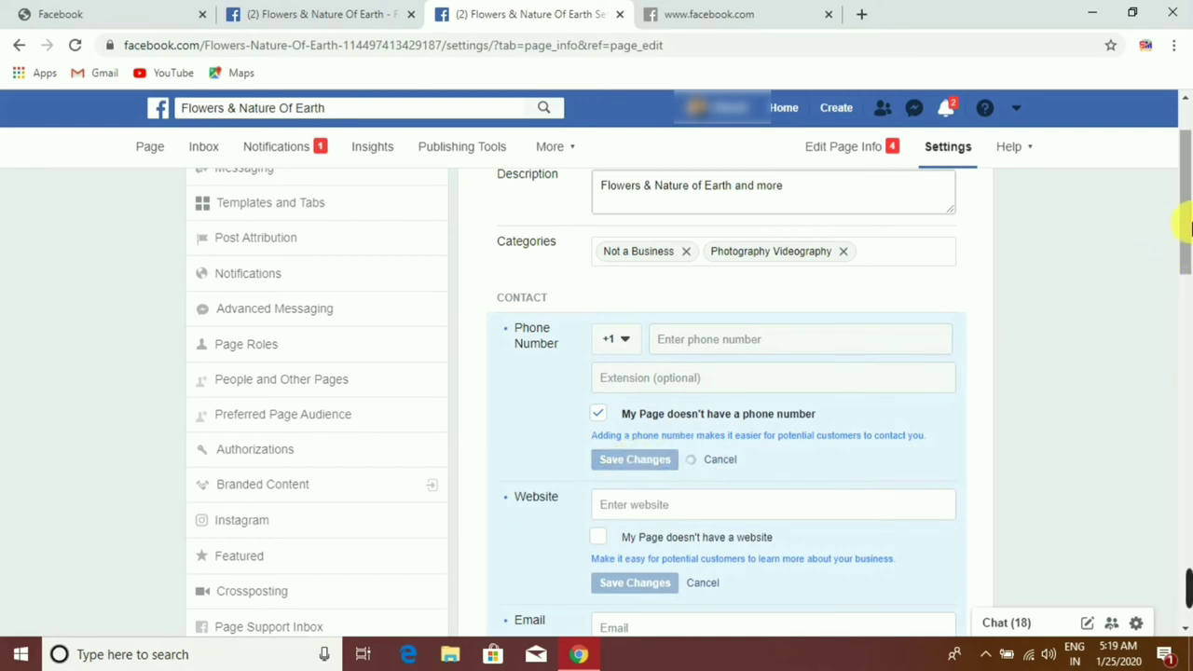
Step: Keep 'My Page doesn't have a website' ticked in the Website section and save it
{"action": "left_click_drag", "start_coordinate": [1189, 227], "coordinate": [1189, 287]}
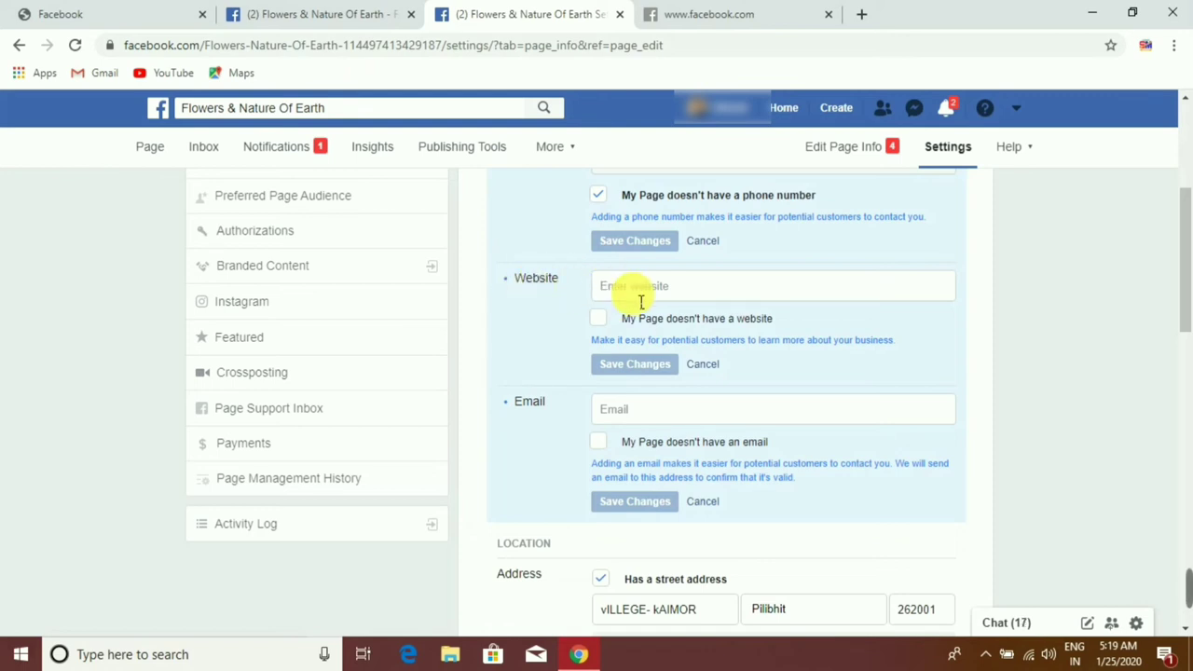
{"action": "left_click", "coordinate": [598, 319]}
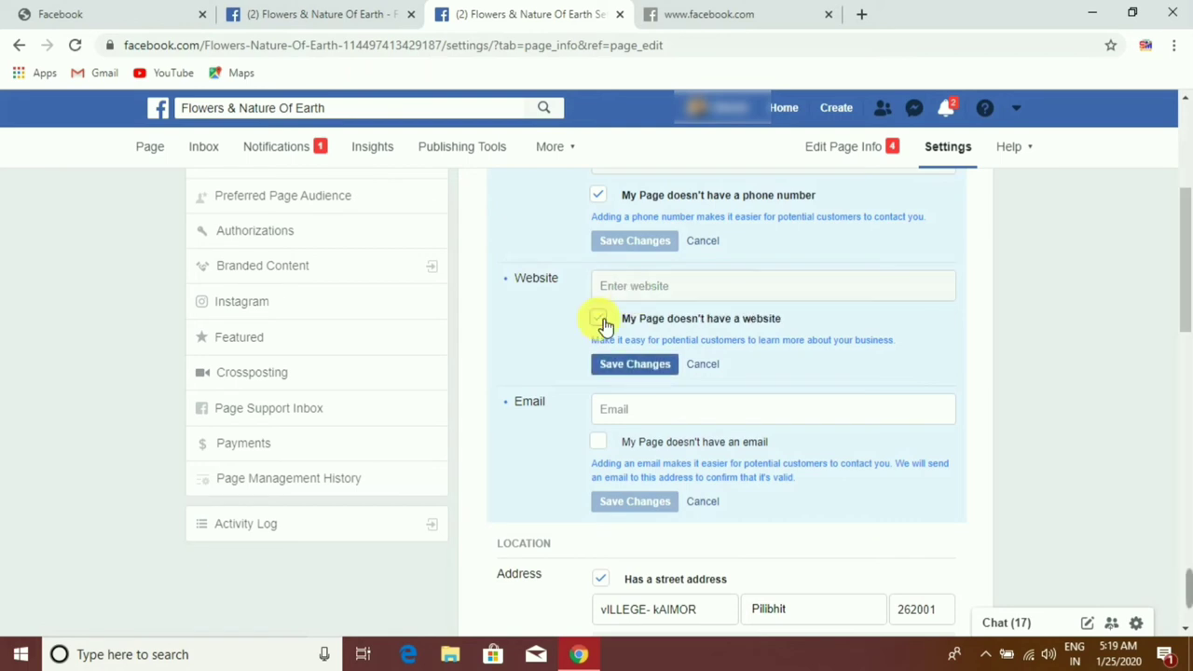
{"action": "left_click", "coordinate": [637, 373]}
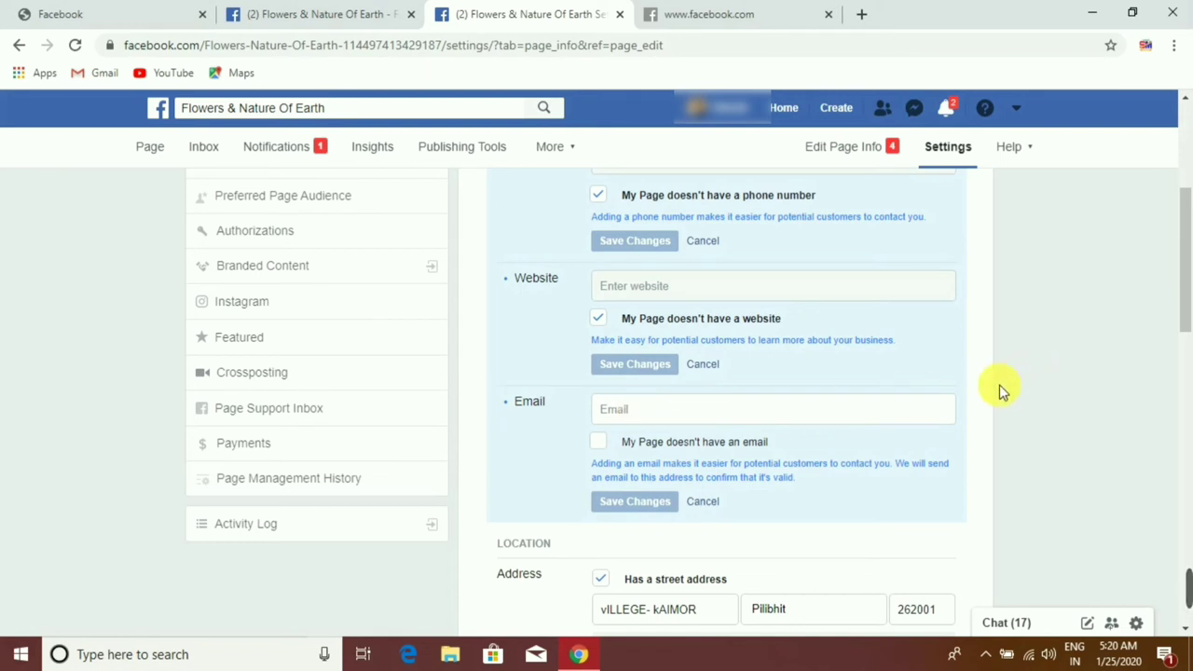
Step: Fill the Email field with the page's contact email address and save it
{"action": "left_click", "coordinate": [697, 417]}
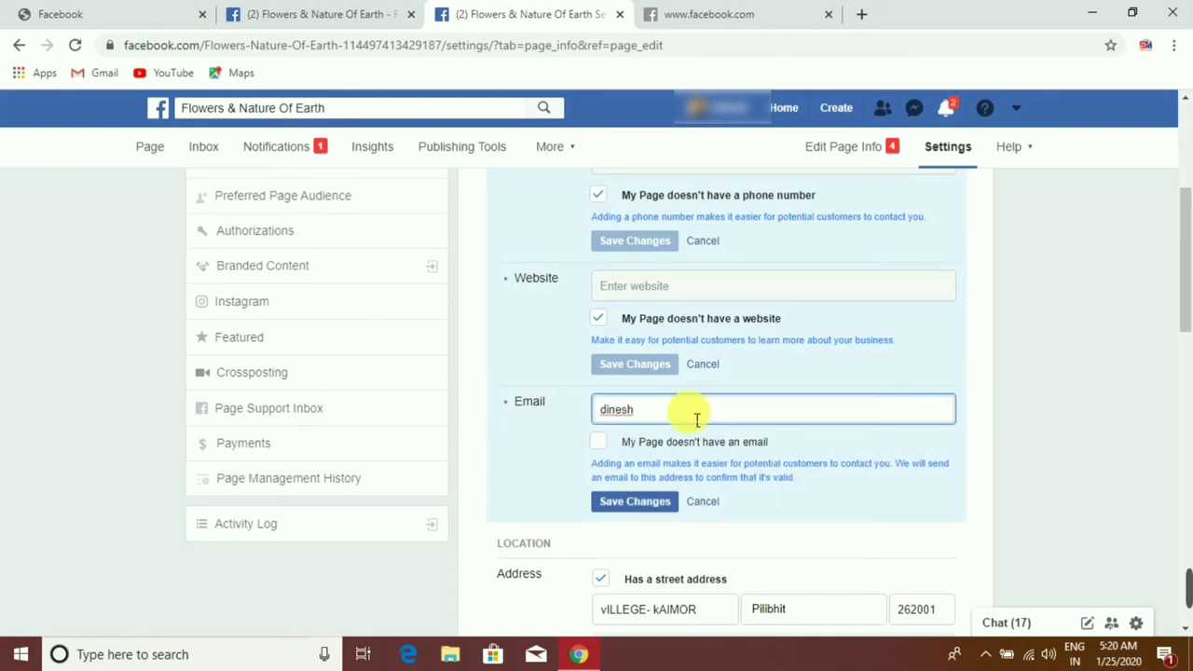
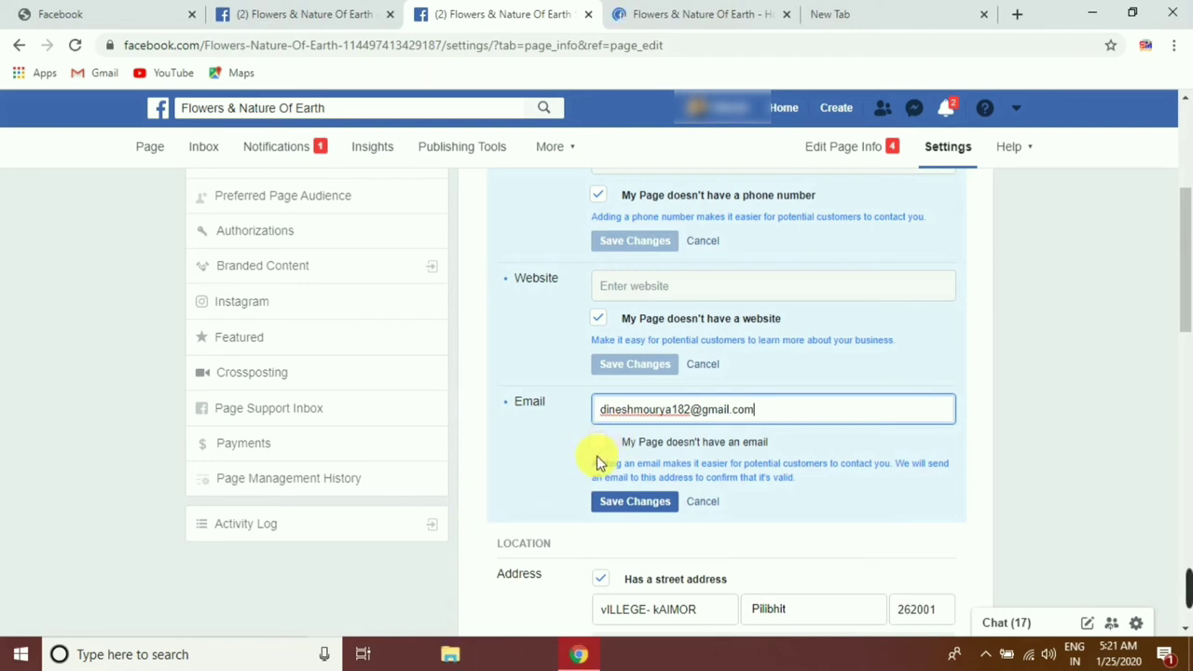
{"action": "left_click", "coordinate": [624, 503]}
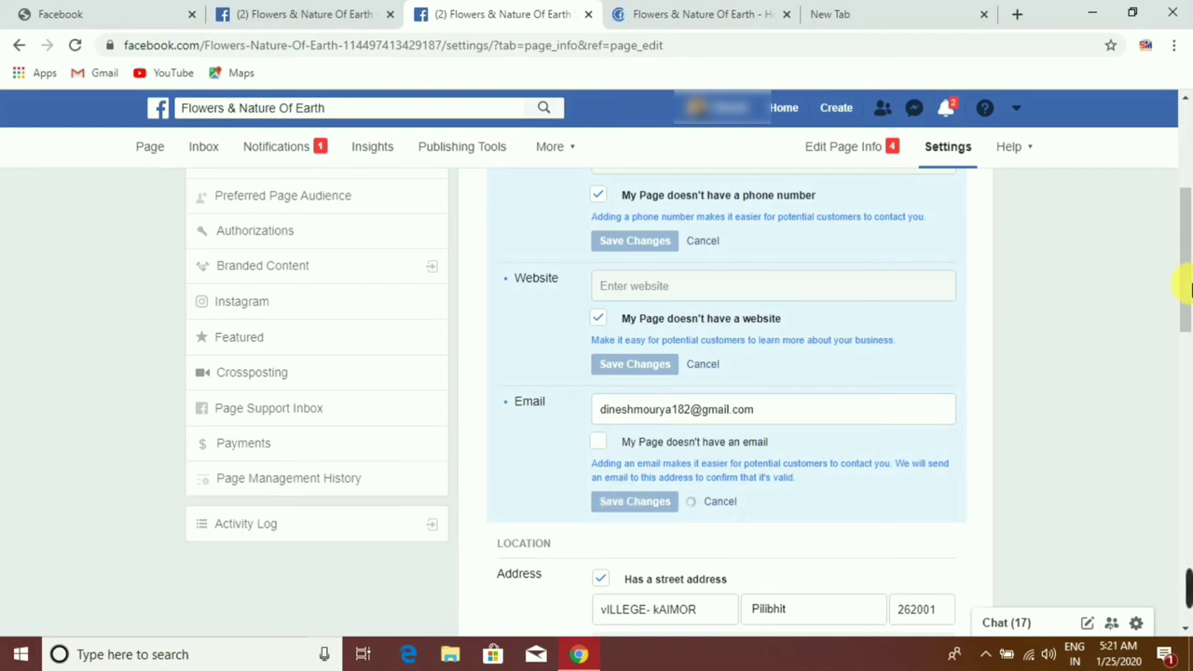
{"action": "left_click_drag", "start_coordinate": [1190, 284], "coordinate": [1190, 349]}
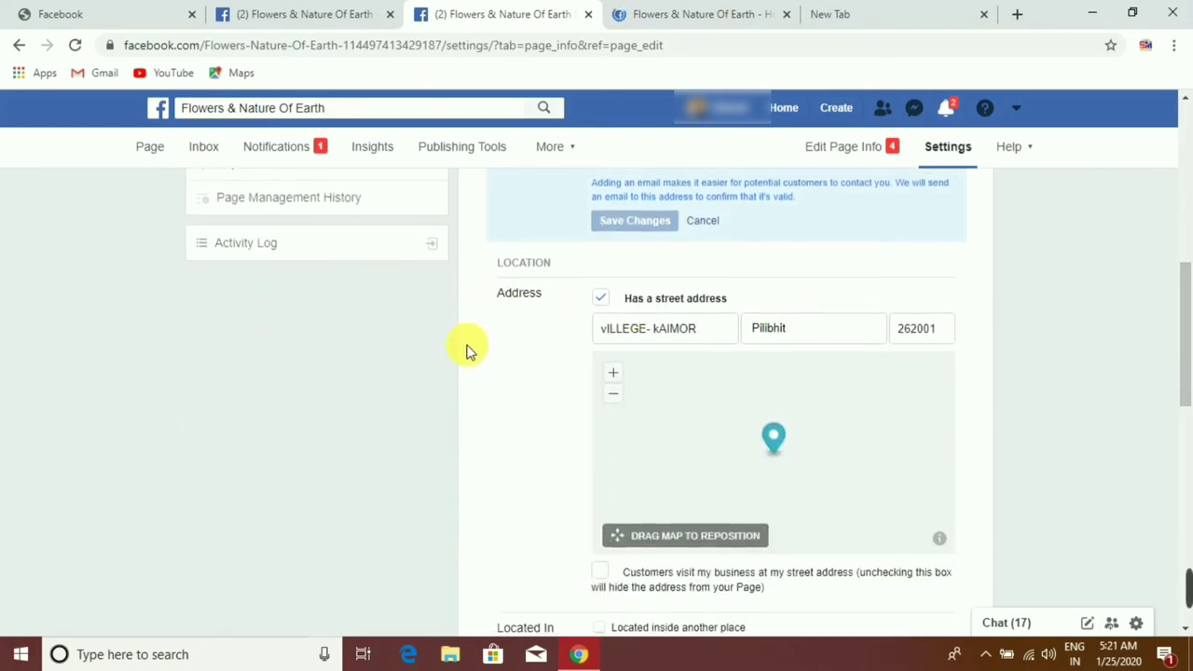
Step: Tick 'Customers visit my business at my street address' under Location and save the location settings
{"action": "left_click_drag", "start_coordinate": [1190, 326], "coordinate": [1189, 340]}
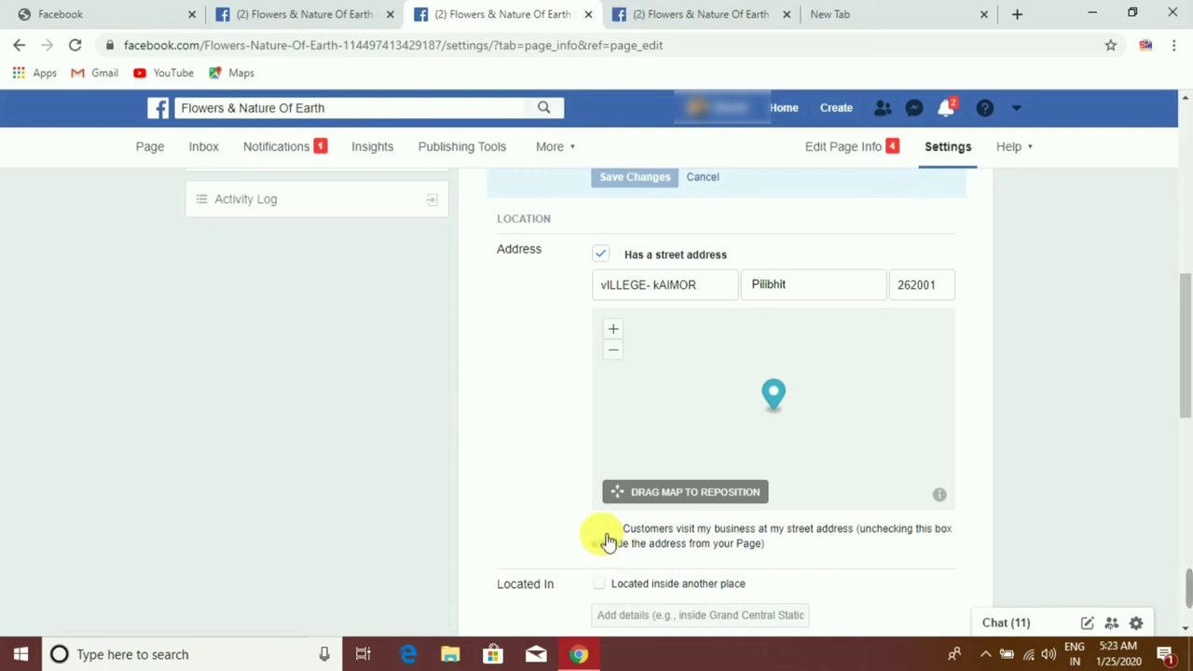
{"action": "left_click", "coordinate": [601, 531]}
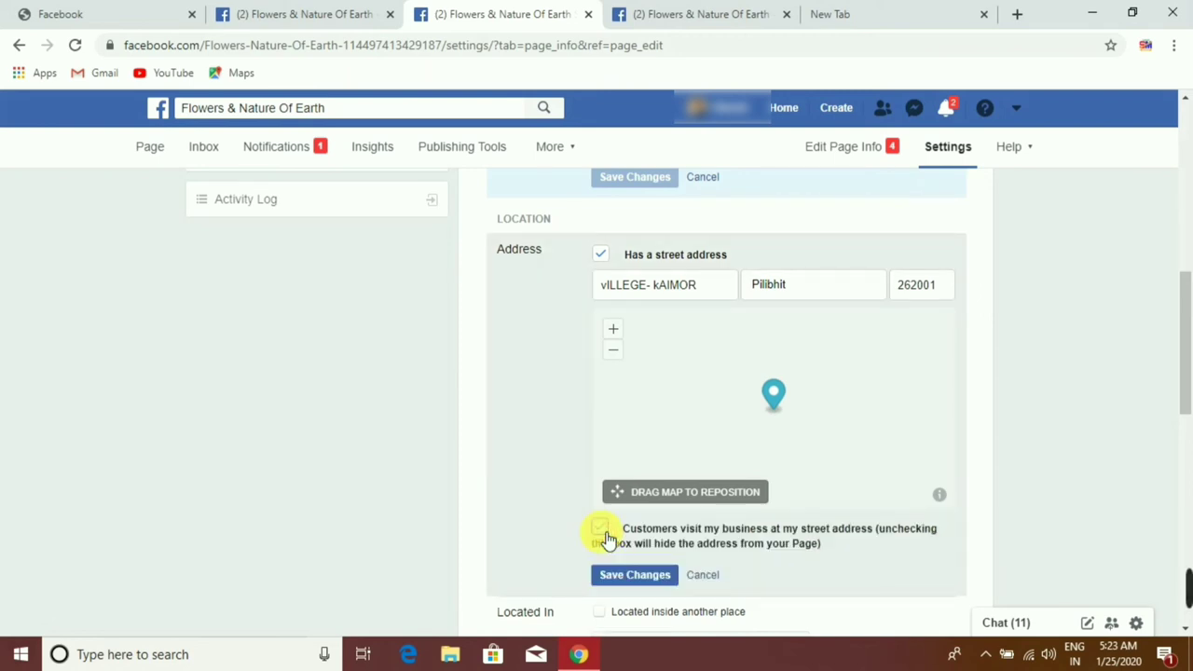
{"action": "left_click_drag", "start_coordinate": [1188, 364], "coordinate": [1189, 427]}
{"action": "left_click", "coordinate": [641, 334]}
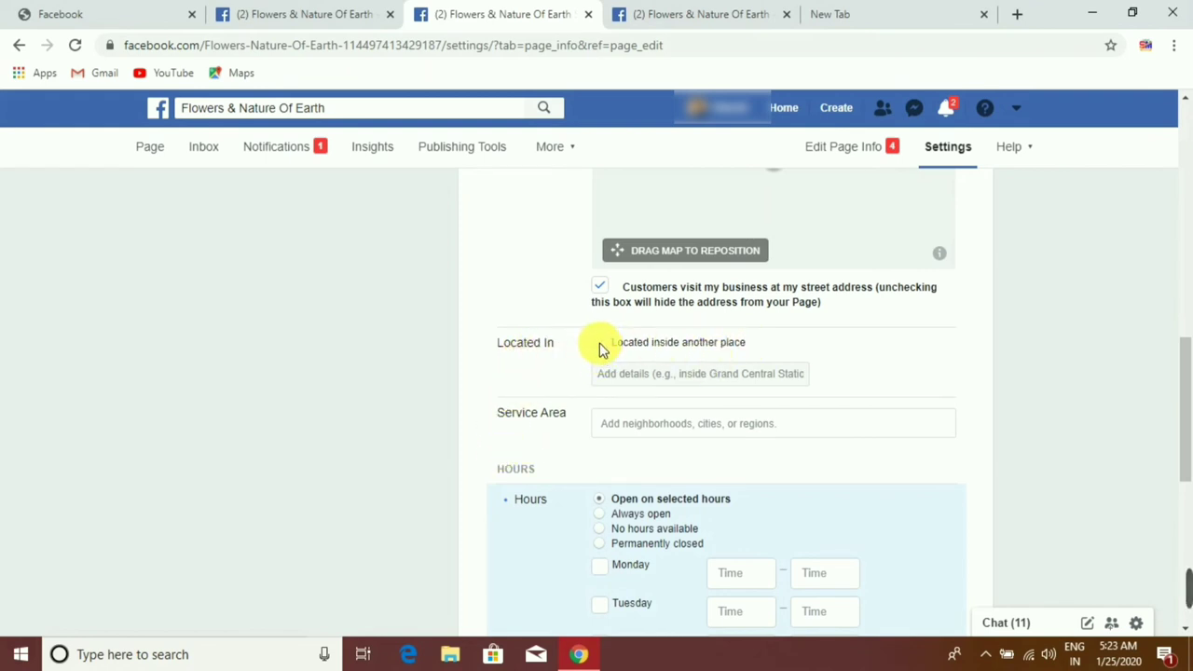
Step: Open every day, Monday through Sunday, from 9:00 AM to 5:00 PM and save the hours
{"action": "scroll", "coordinate": [599, 348], "scroll_direction": "down", "scroll_amount": 3}
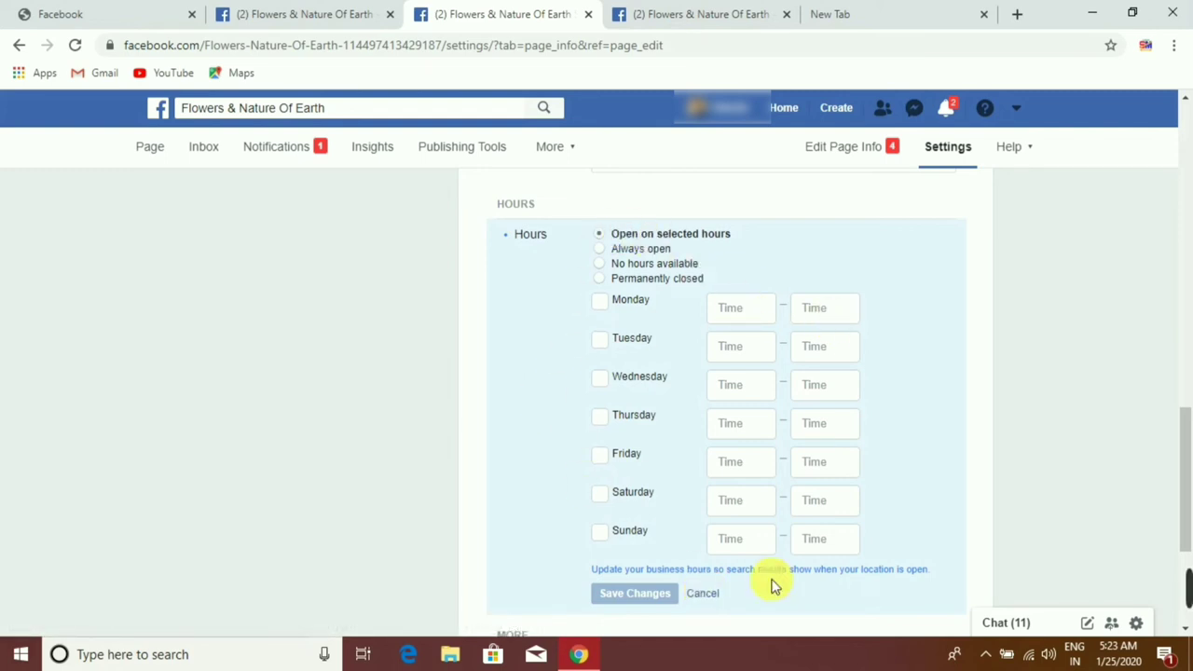
{"action": "left_click", "coordinate": [601, 538]}
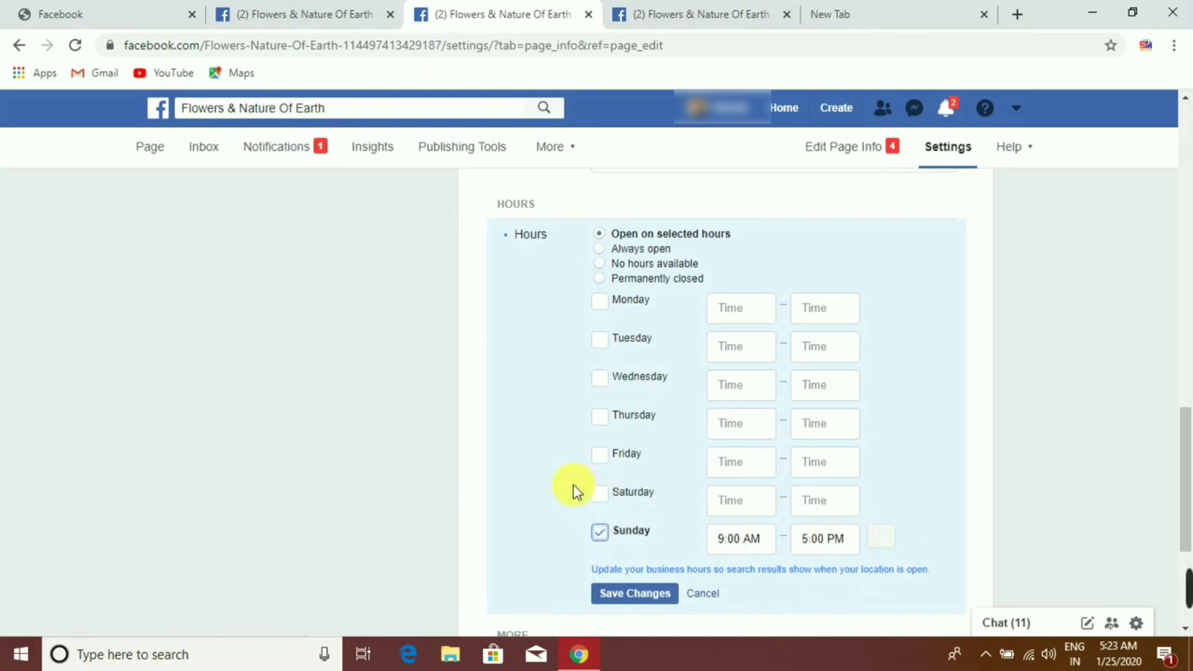
{"action": "left_click", "coordinate": [601, 493]}
{"action": "left_click", "coordinate": [603, 455]}
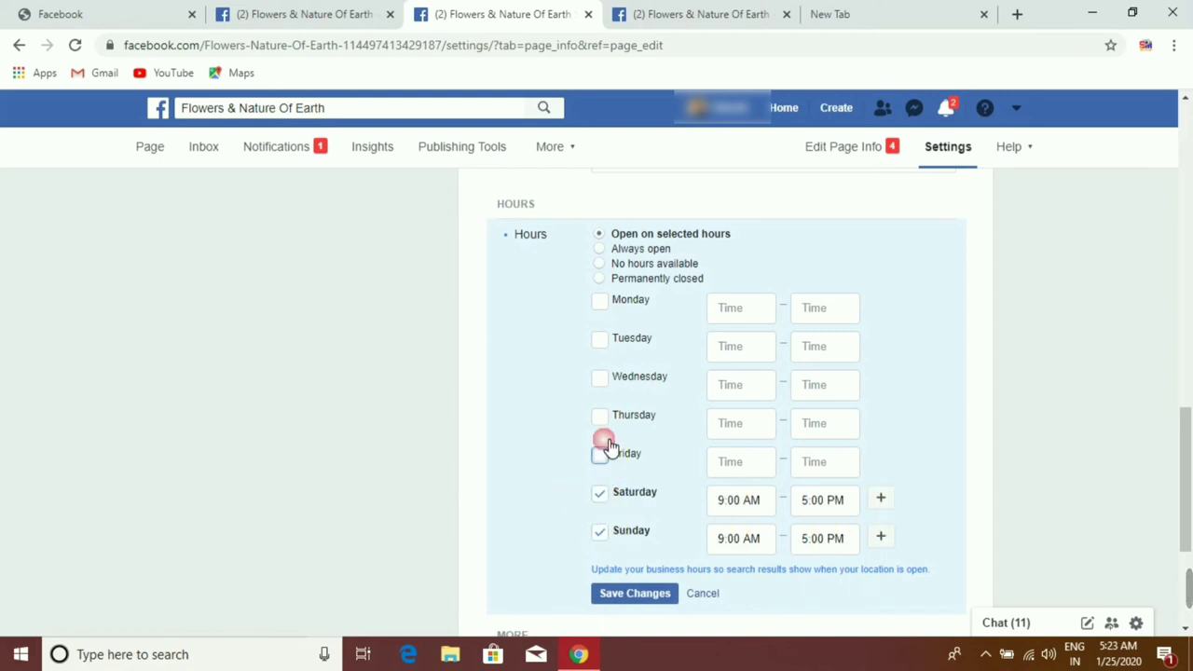
{"action": "left_click", "coordinate": [601, 417]}
{"action": "left_click", "coordinate": [602, 378]}
{"action": "left_click", "coordinate": [601, 341]}
{"action": "left_click", "coordinate": [603, 303]}
{"action": "left_click", "coordinate": [601, 384]}
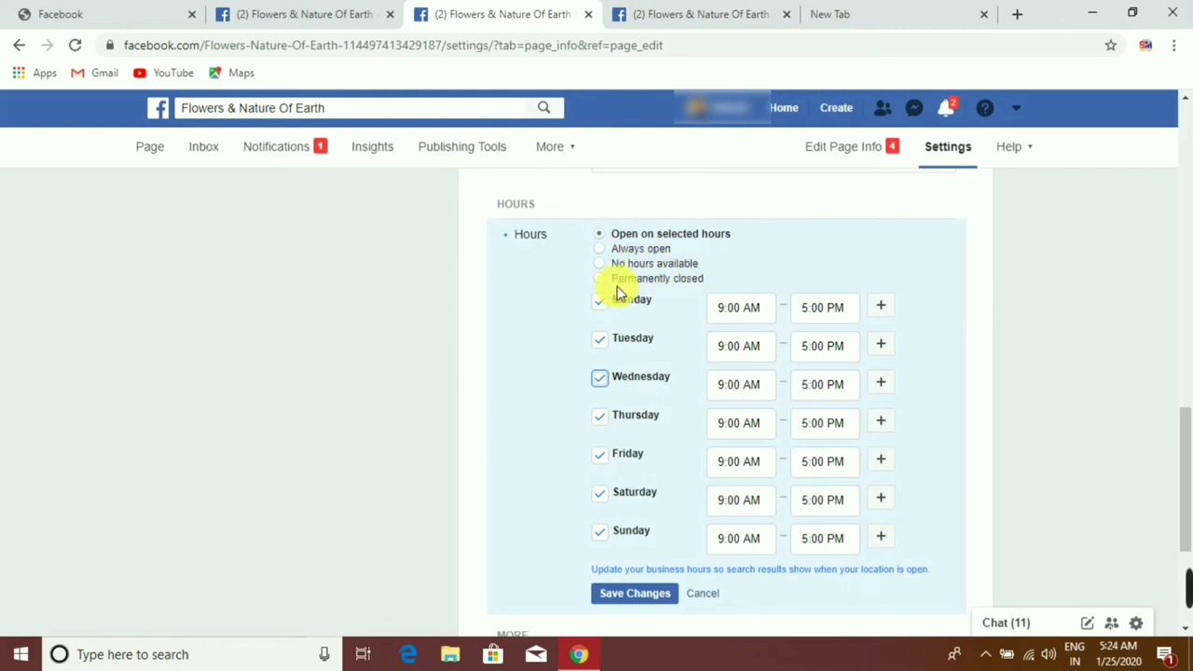
{"action": "left_click_drag", "start_coordinate": [1183, 447], "coordinate": [1188, 495]}
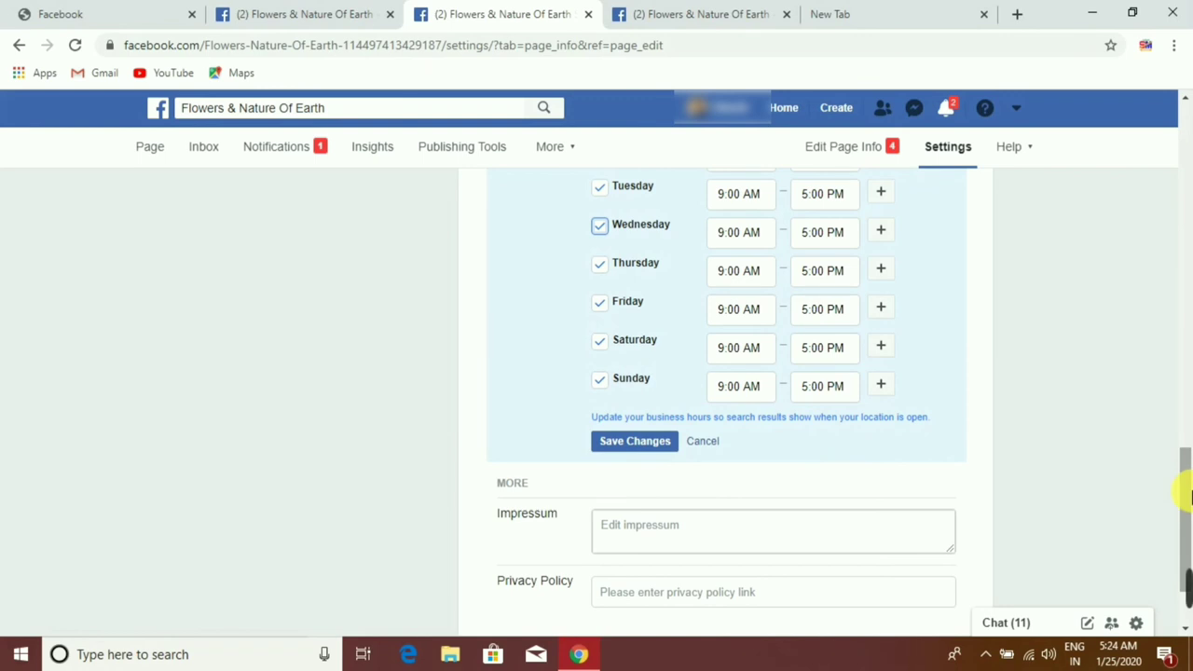
{"action": "left_click", "coordinate": [652, 442]}
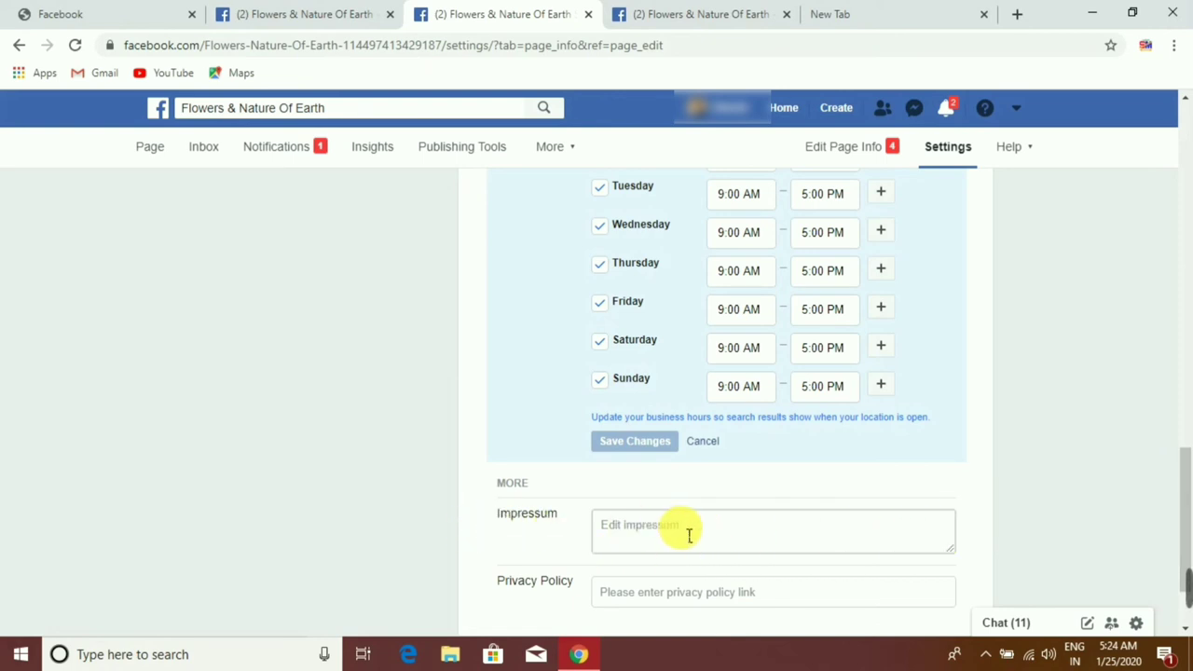
{"action": "scroll", "coordinate": [1188, 493], "scroll_direction": "down", "scroll_amount": 1}
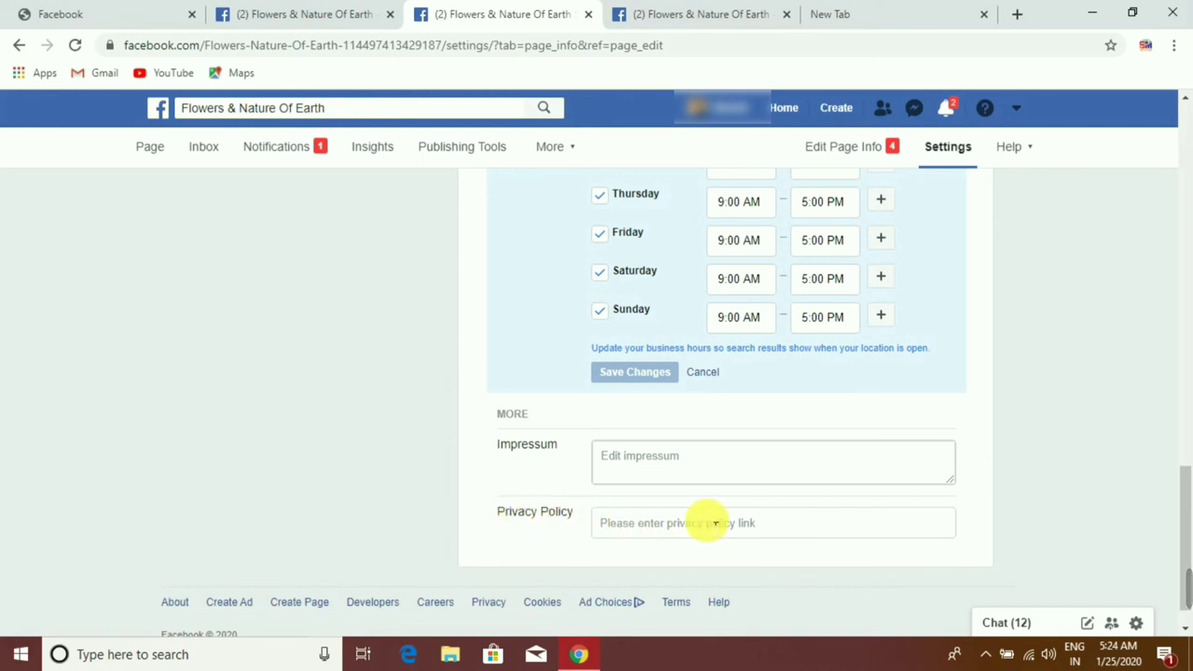
{"action": "left_click_drag", "start_coordinate": [1186, 526], "coordinate": [1188, 153]}
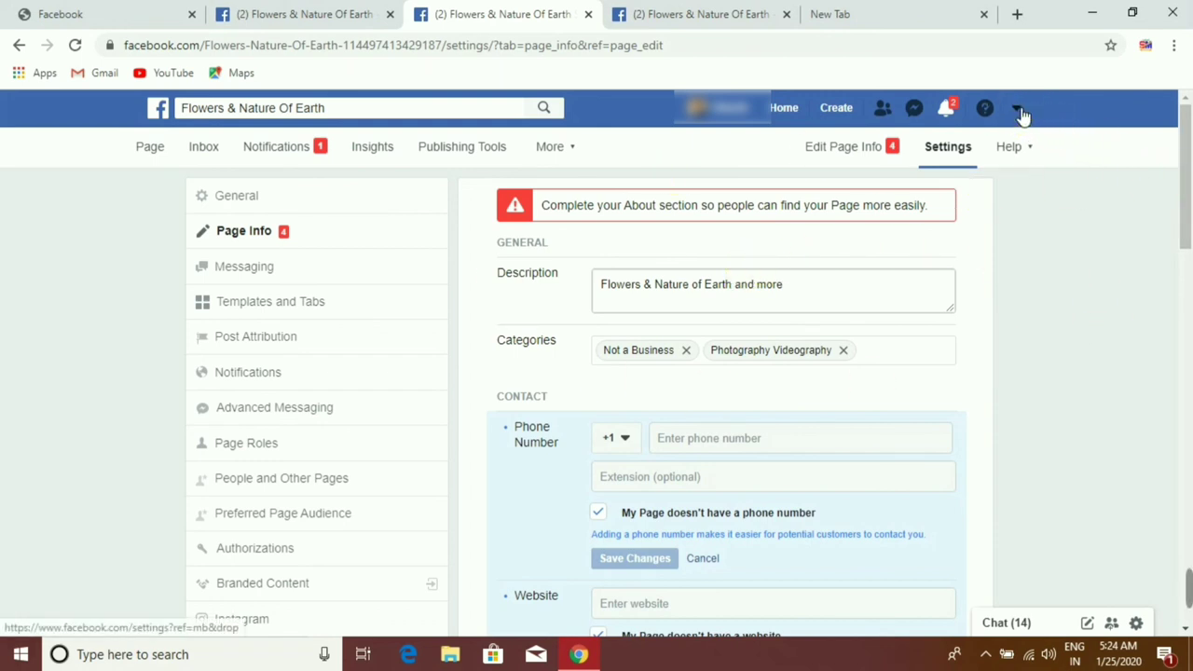
Step: Go to the page's General settings from the Settings list, then reopen the account menu
{"action": "left_click", "coordinate": [1019, 110]}
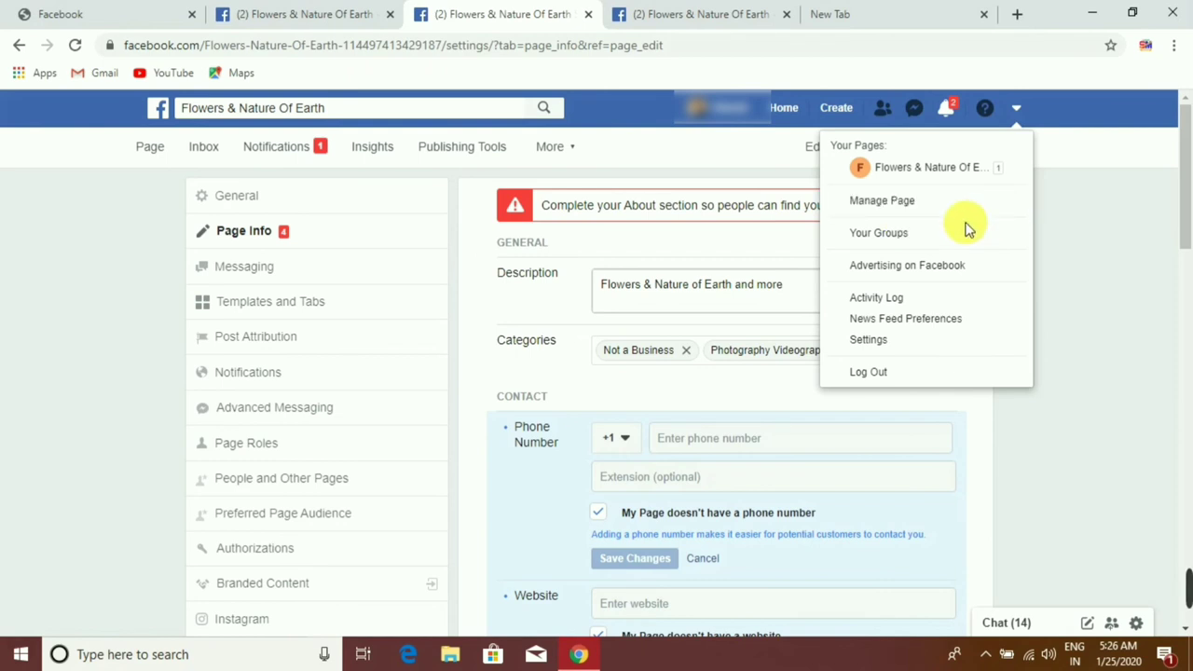
{"action": "left_click", "coordinate": [236, 199]}
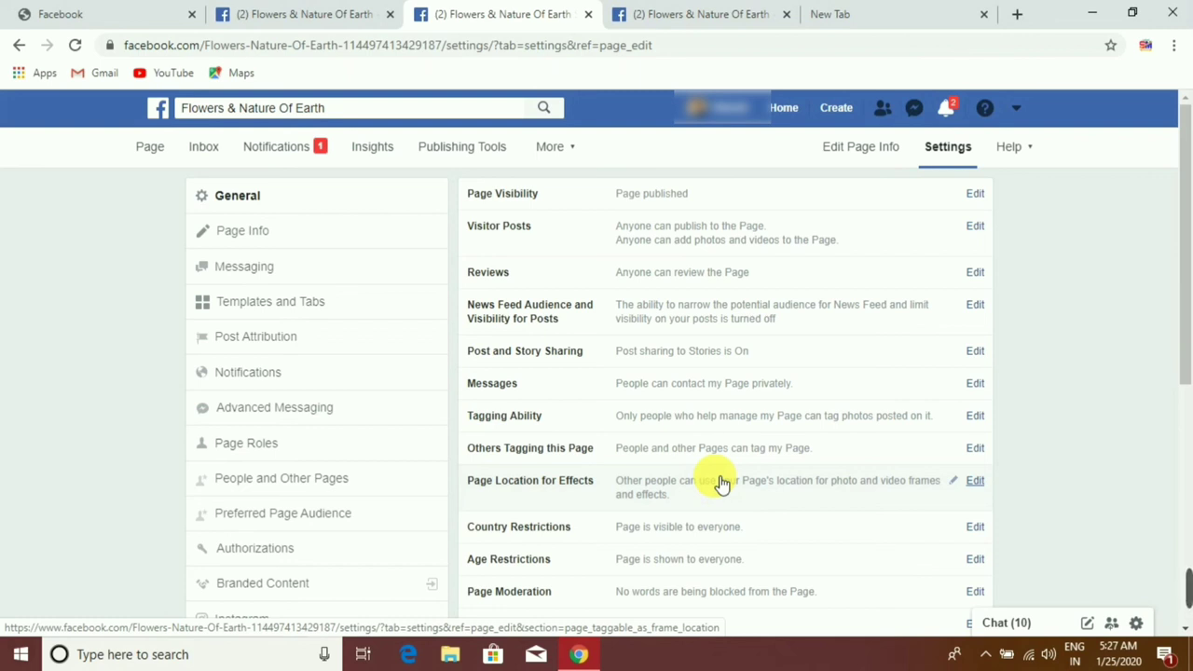
{"action": "left_click", "coordinate": [1019, 112]}
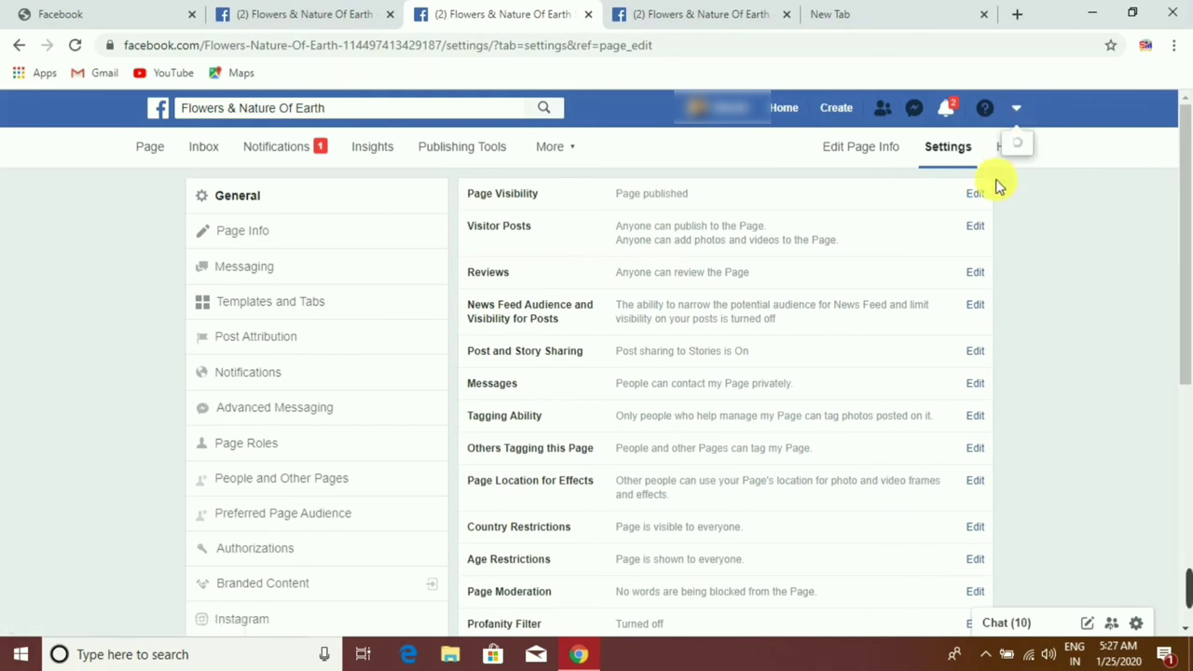